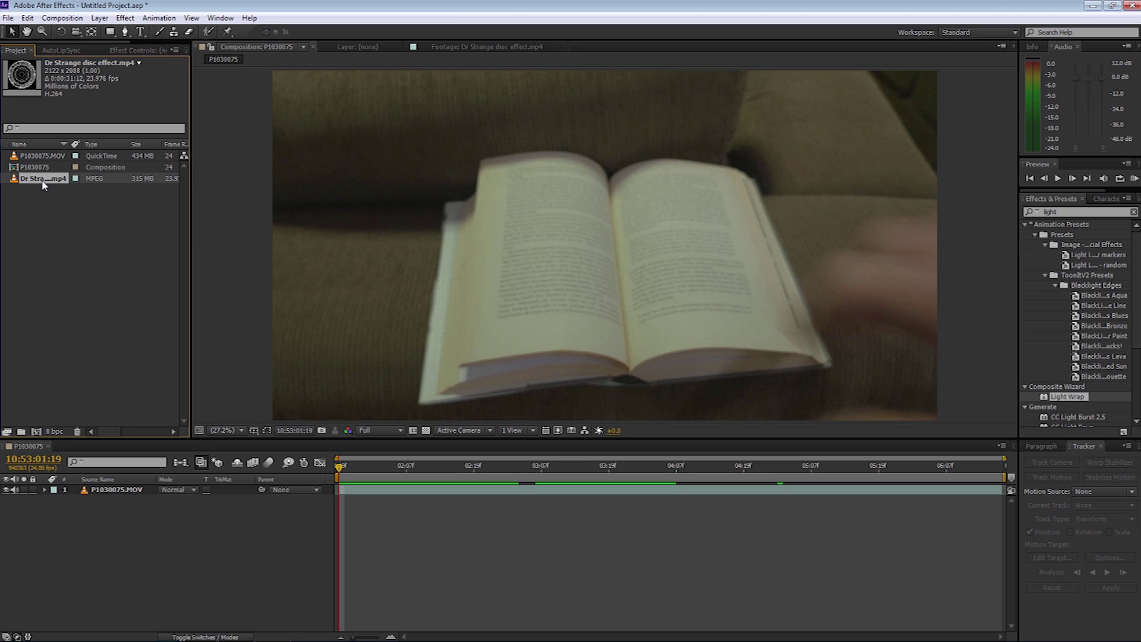
Step: Preview the Dr Strange disc effect.mp4 footage and play the P1030075 composition until the hand is open over the book
double_click(43, 181)
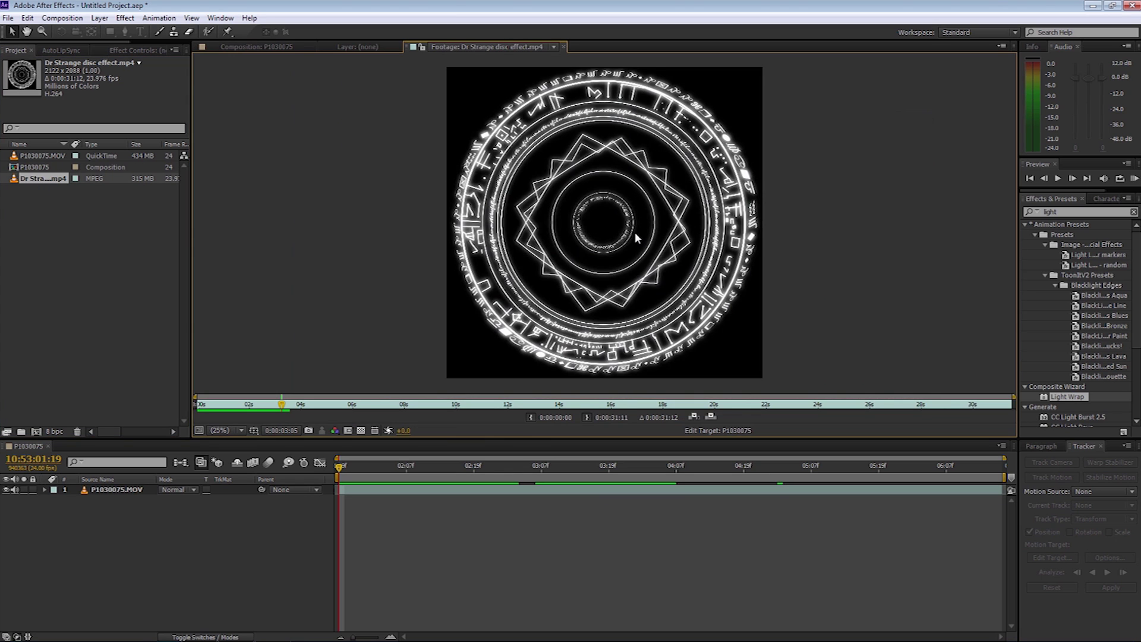
key(space)
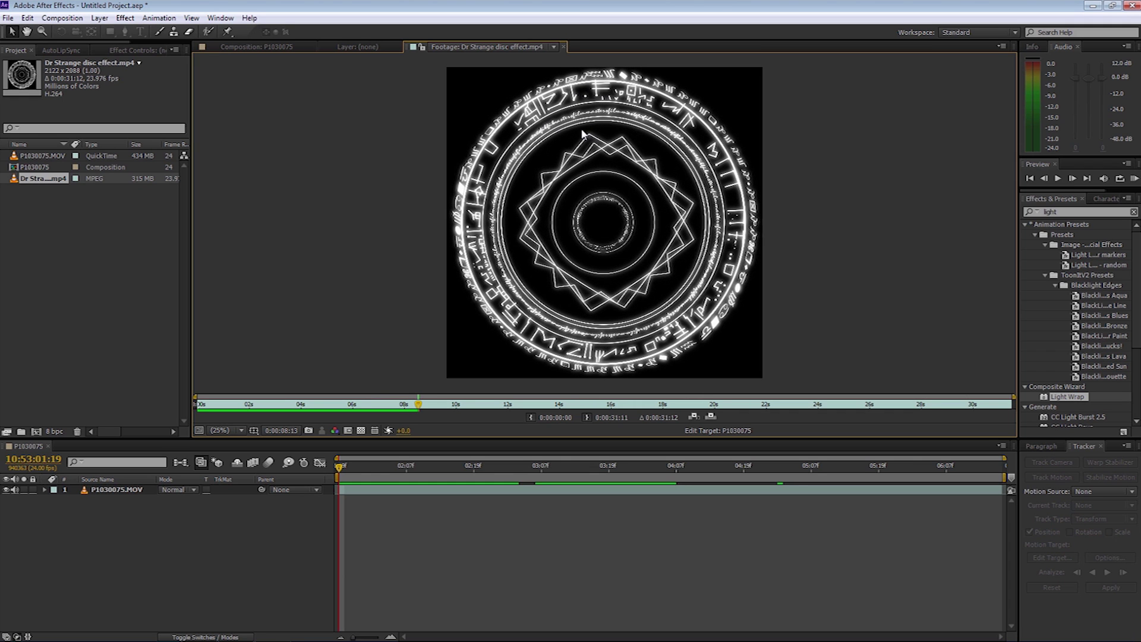
click(13, 169)
double_click(13, 170)
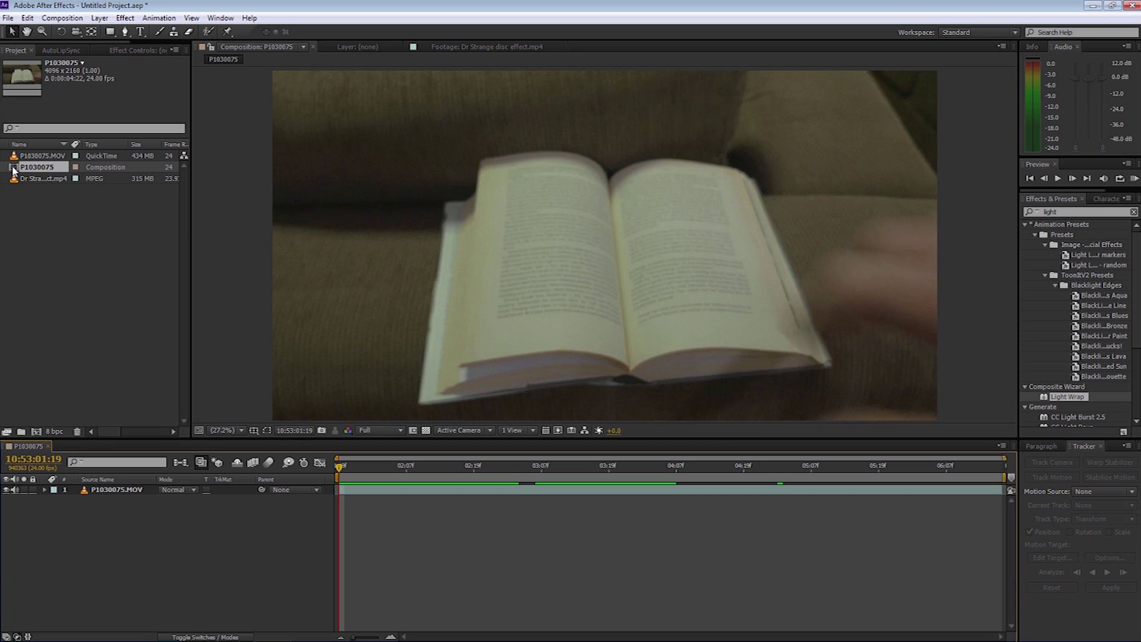
key(space)
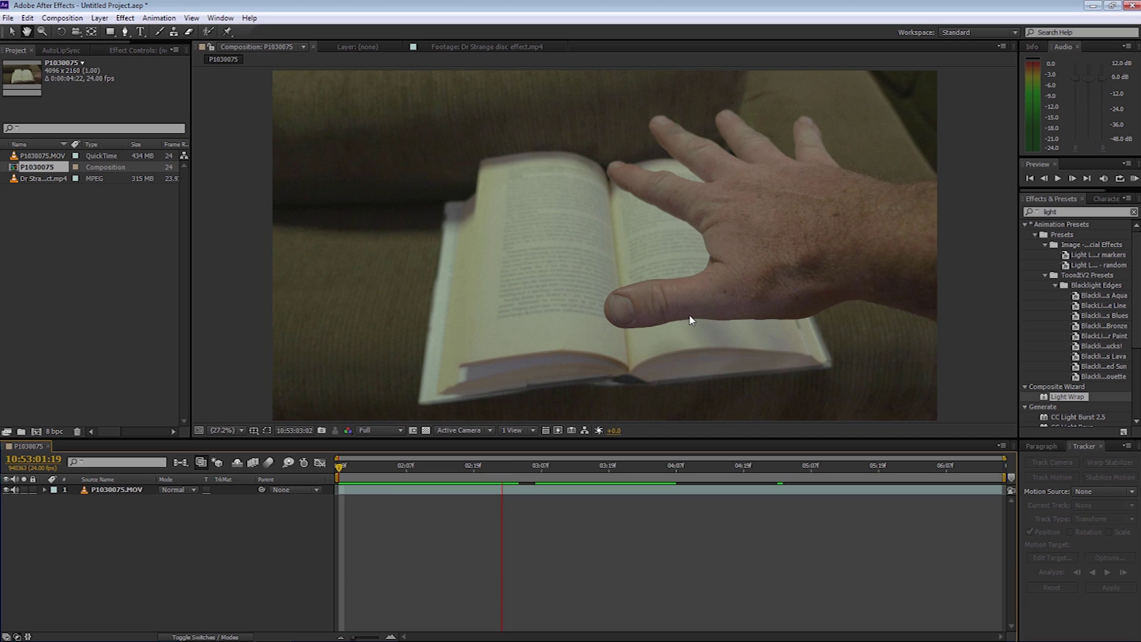
key(space)
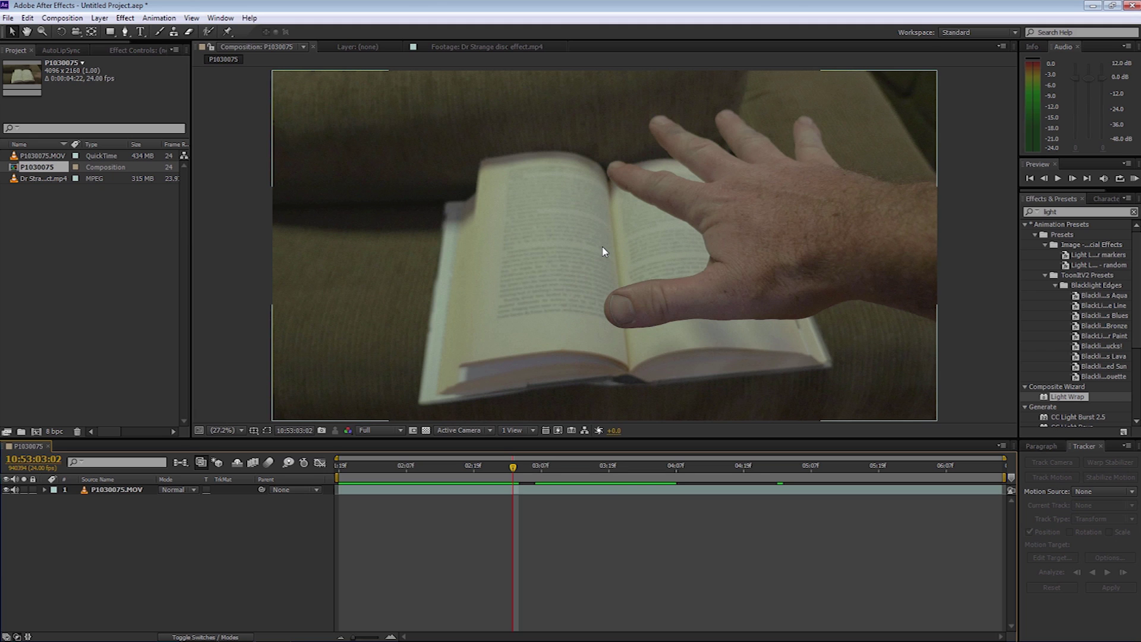
Step: Add Dr Strange disc effect.mp4 to the P1030075 composition above the hand footage and set its blending mode to Screen
drag(27, 177, 606, 246)
key(Home)
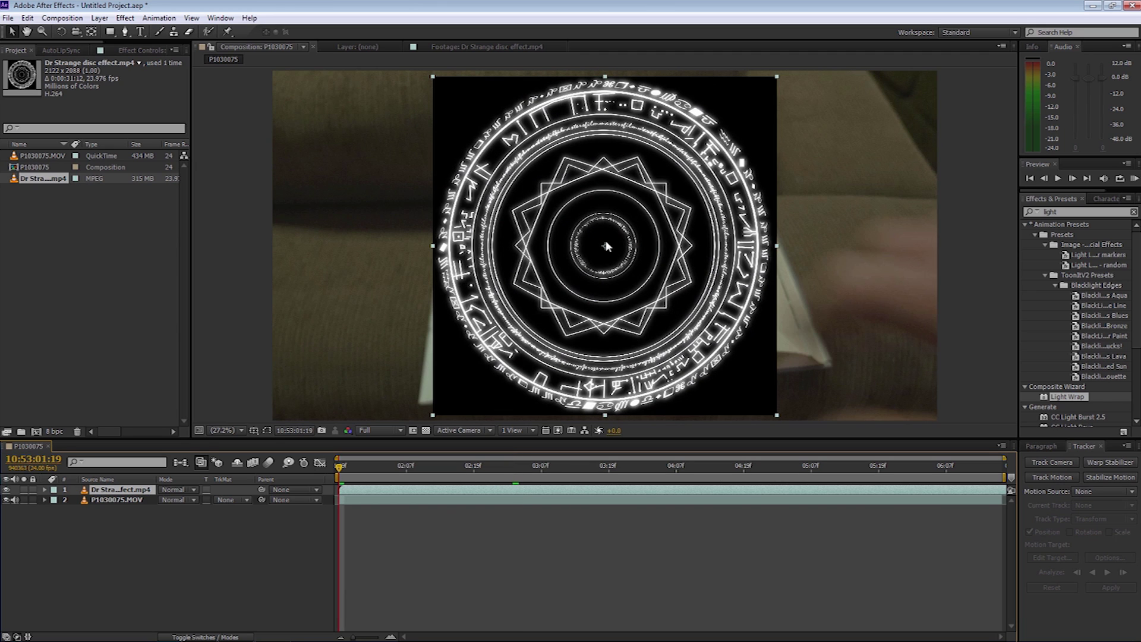
click(193, 490)
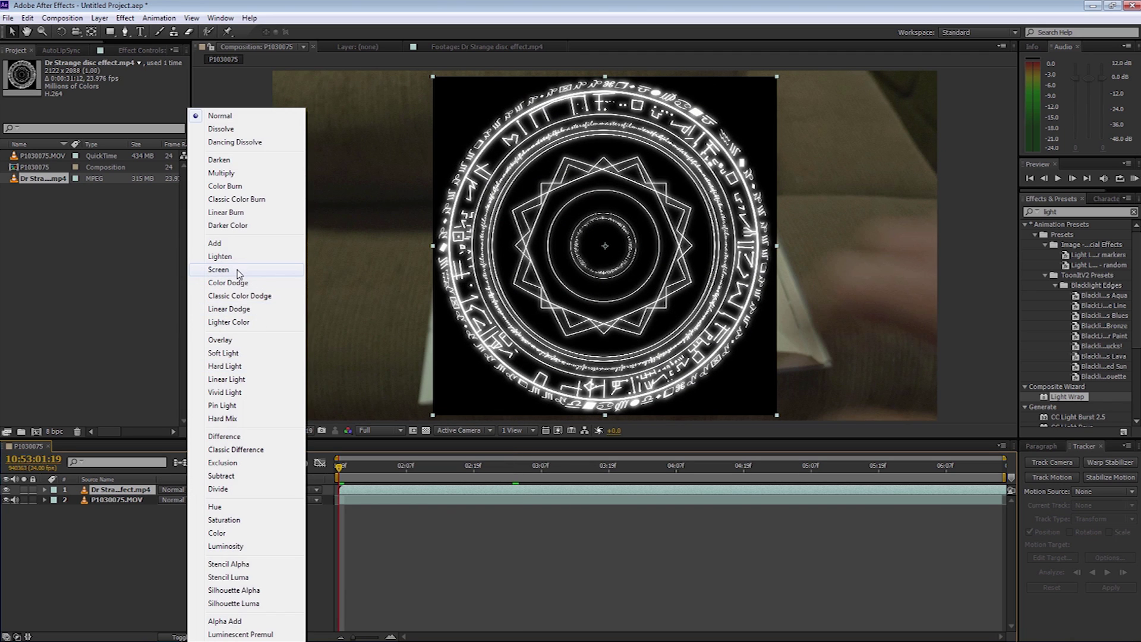
click(218, 269)
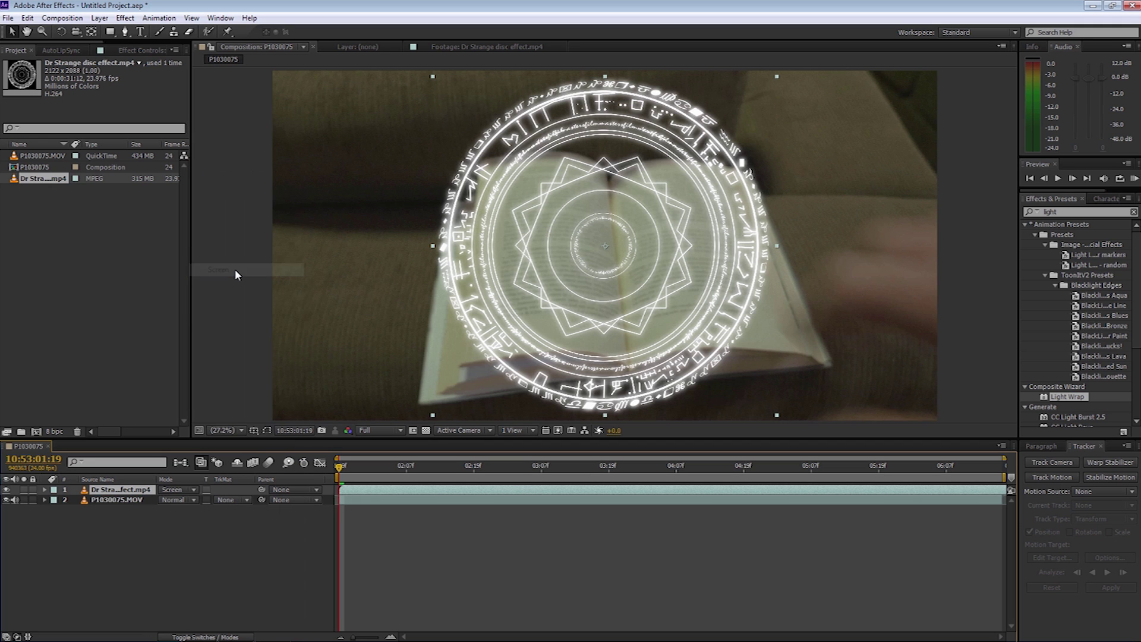
Step: Go to 10:53:03:01, where the hand is open, and move the disc over the hand
key(space)
key(space)
drag(632, 235, 708, 211)
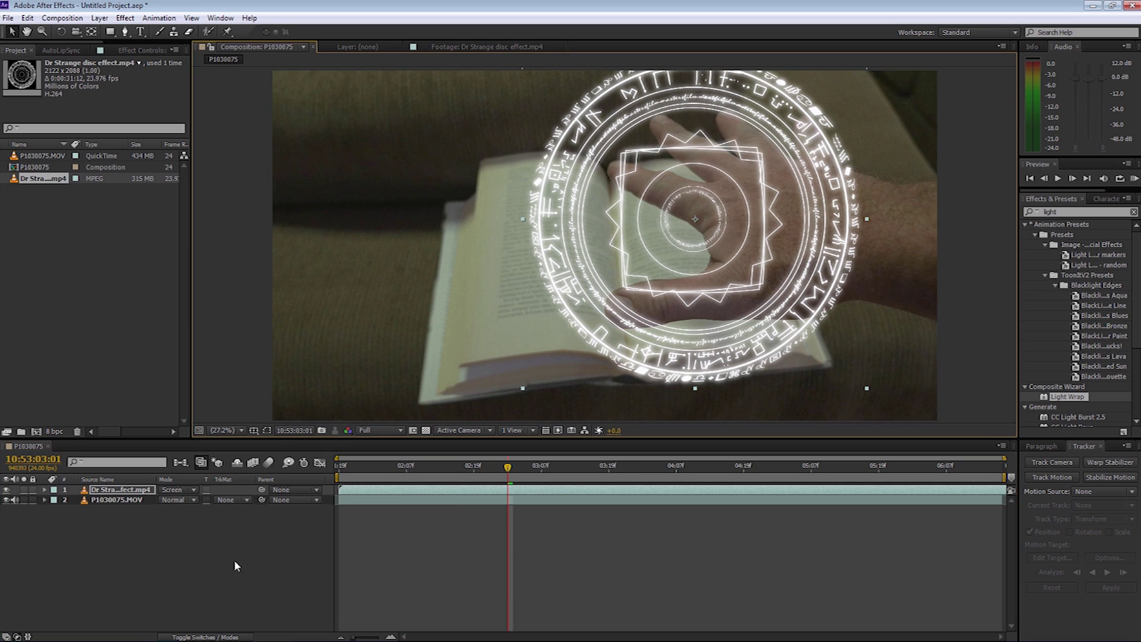
Step: Make the disc layer 3D and rotate it about its X axis so it tilts with the hand
click(201, 637)
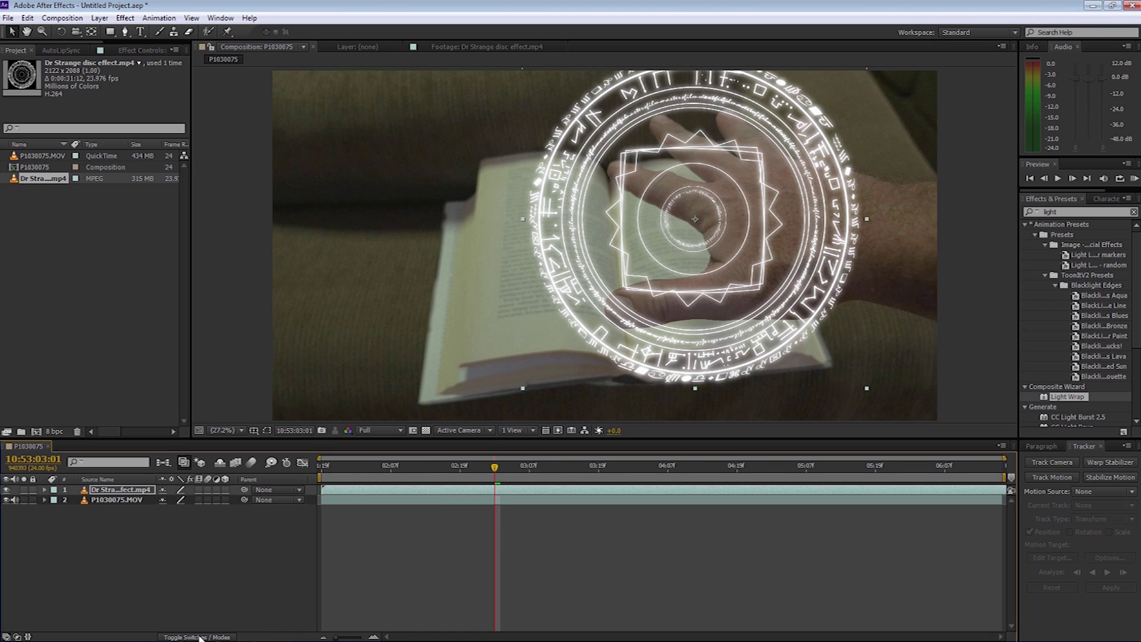
click(225, 490)
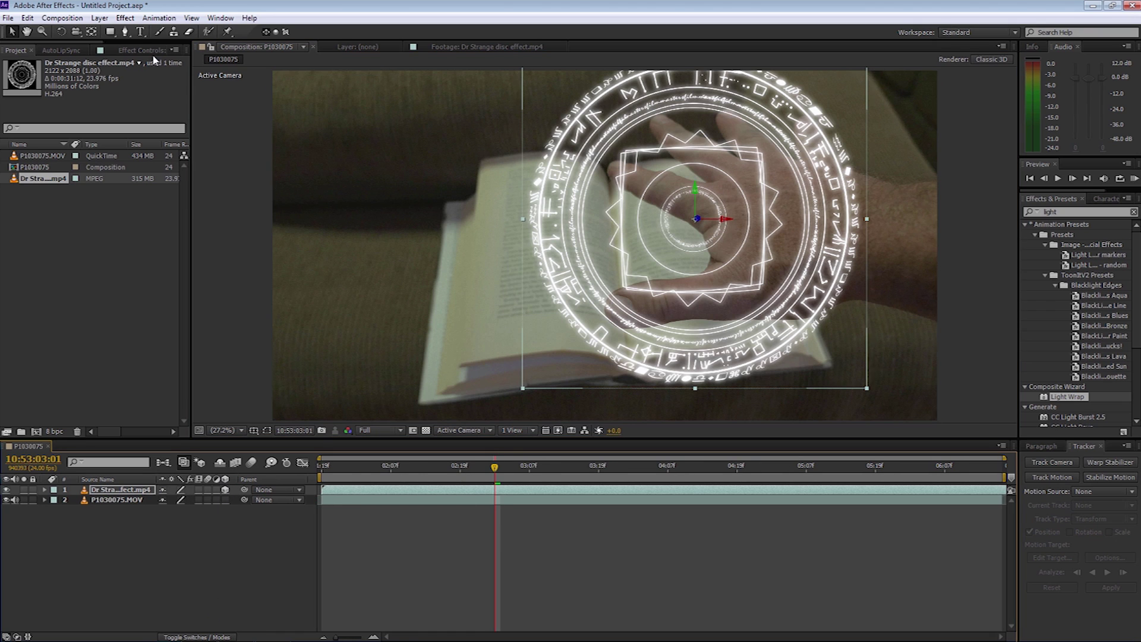
click(61, 31)
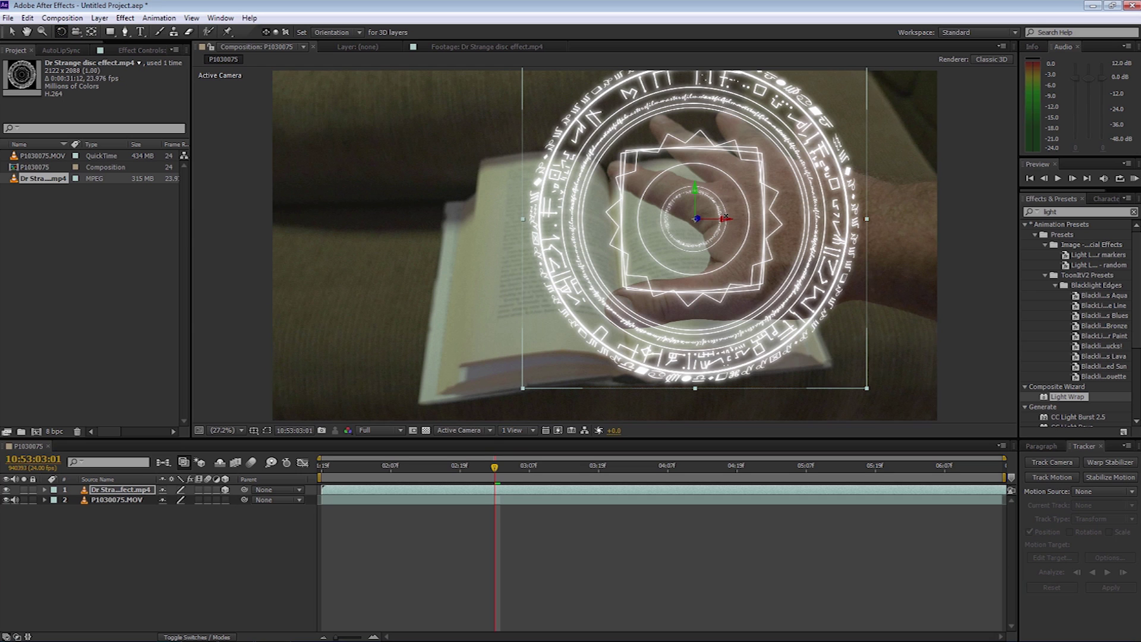
drag(725, 216, 725, 213)
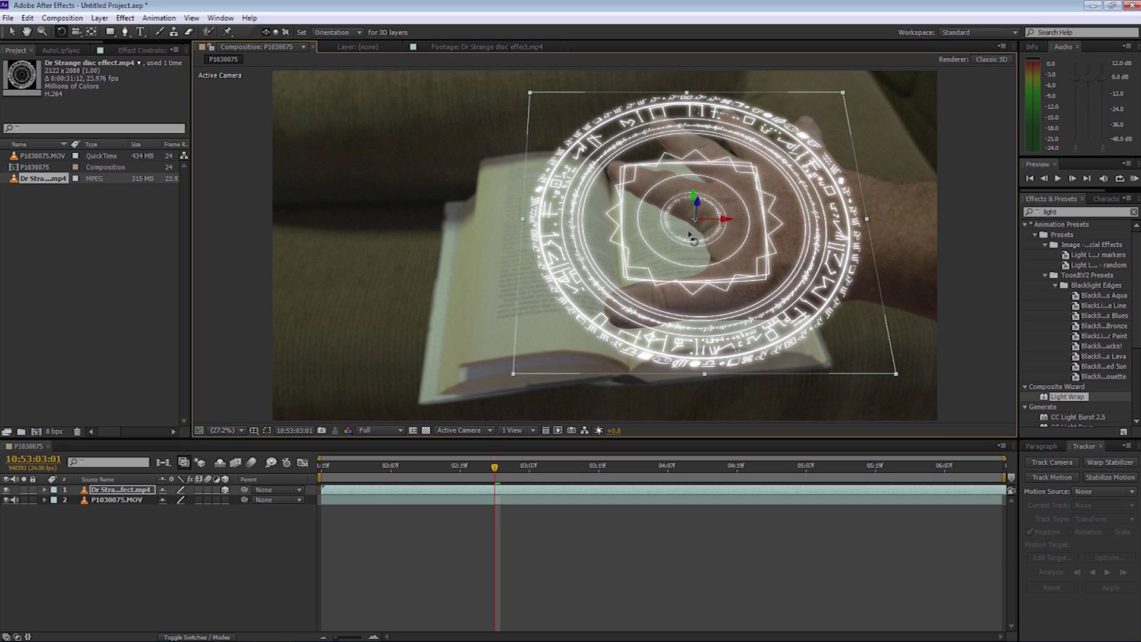
Step: Scale the disc layer to 109% and reposition it centred over the back of the hand
key(v)
drag(710, 219, 694, 220)
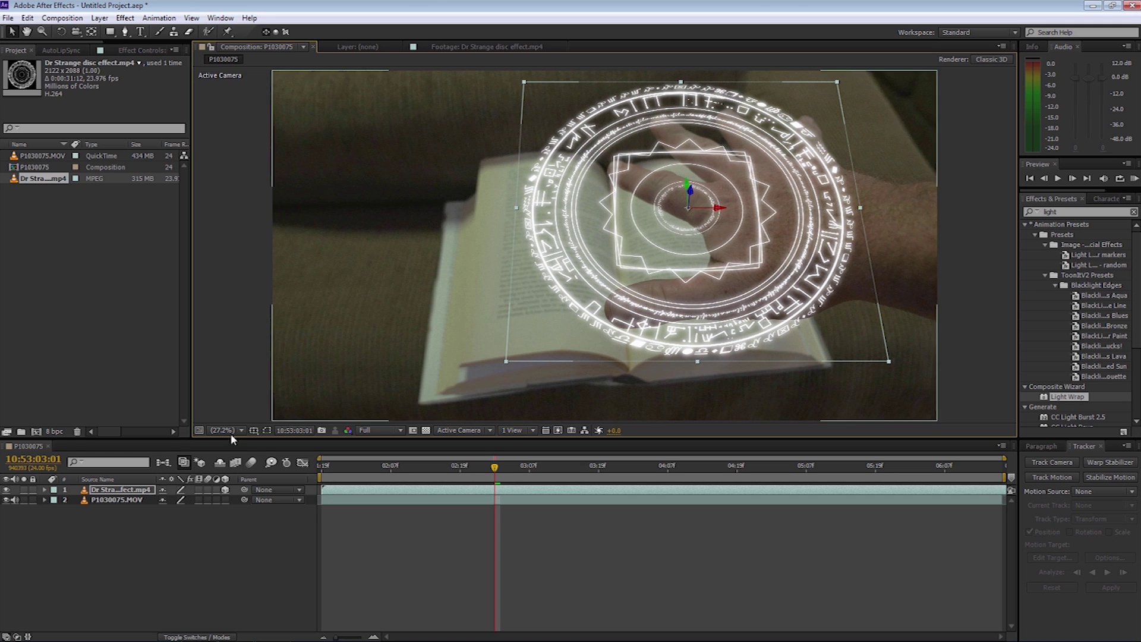
key(s)
drag(202, 499, 205, 500)
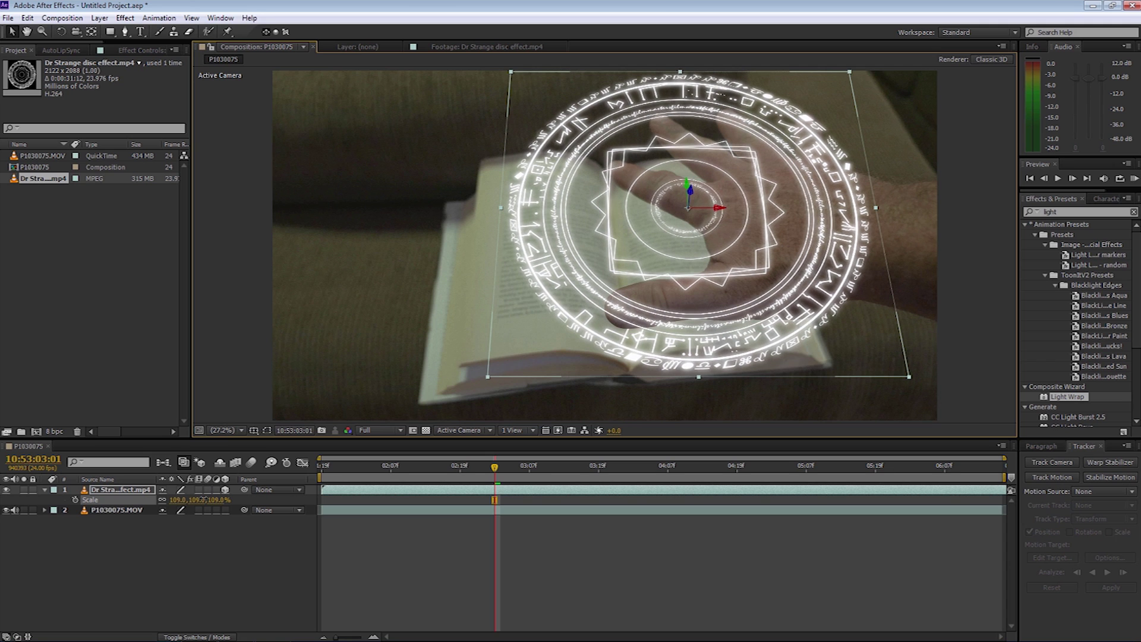
drag(693, 231, 708, 235)
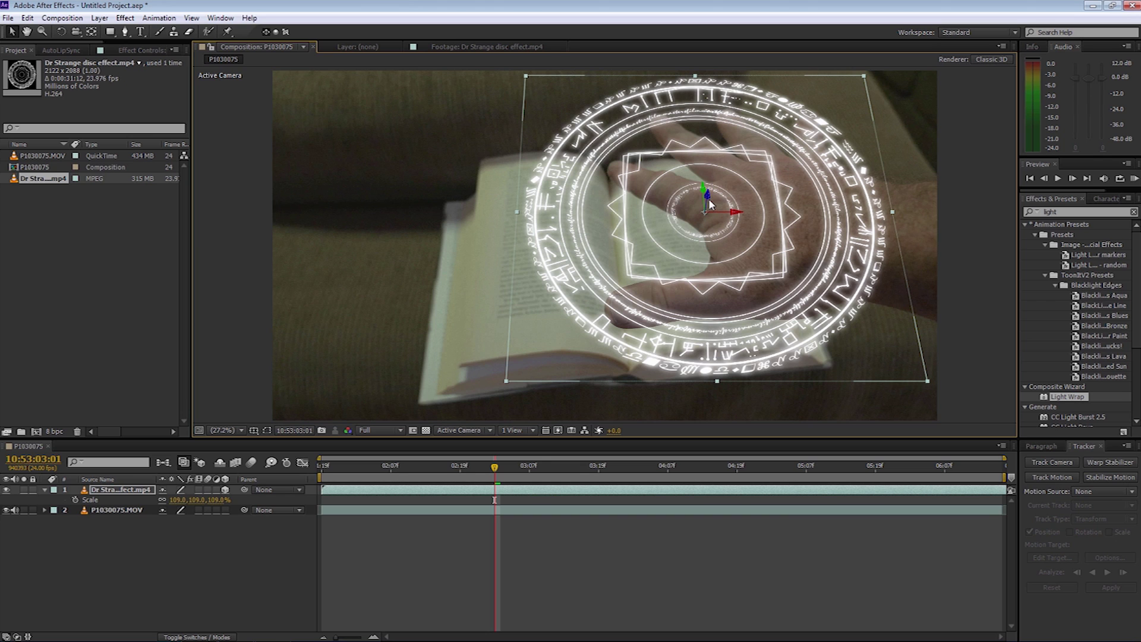
drag(701, 217, 706, 216)
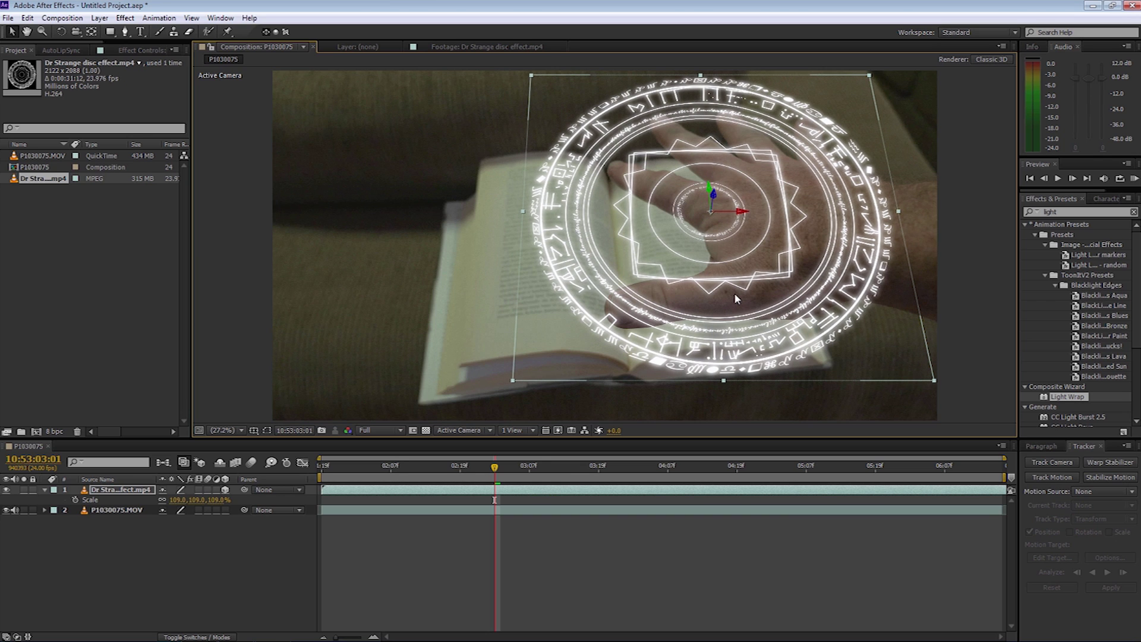
Step: Hide the disc layer, create a motion tracker on P1030075.MOV, and place its track point on the back of the hand
click(6, 489)
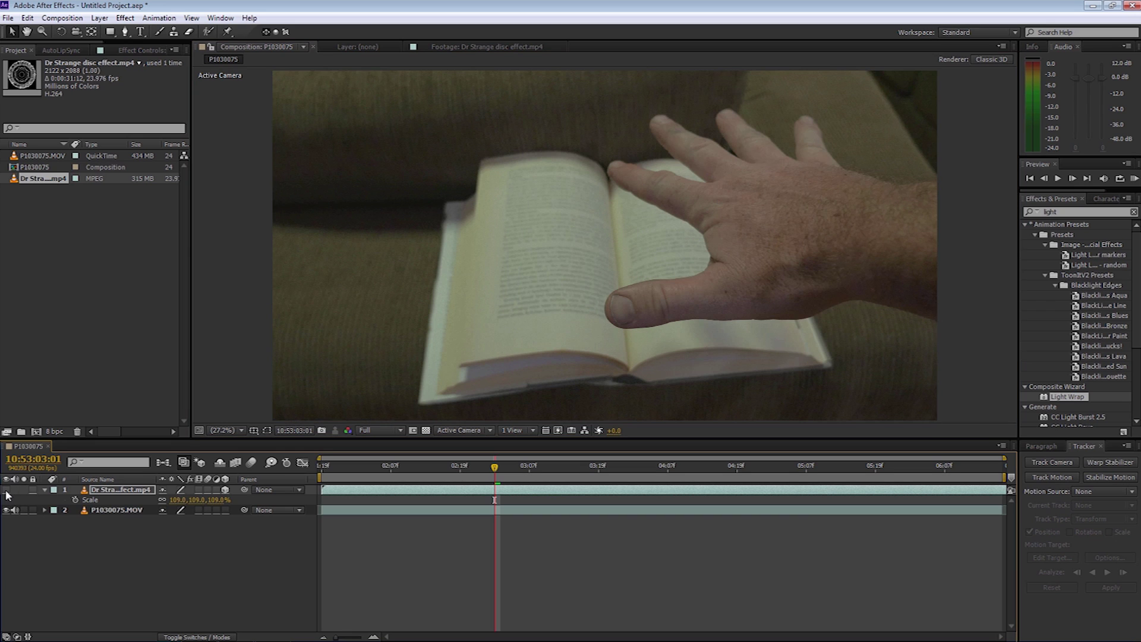
click(130, 512)
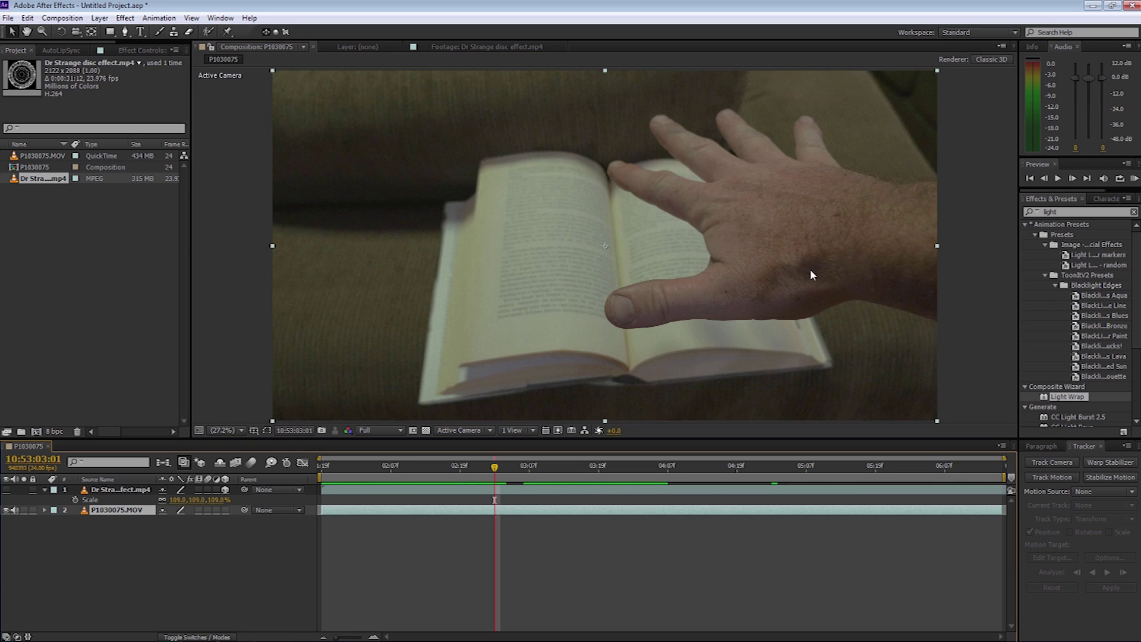
click(1133, 211)
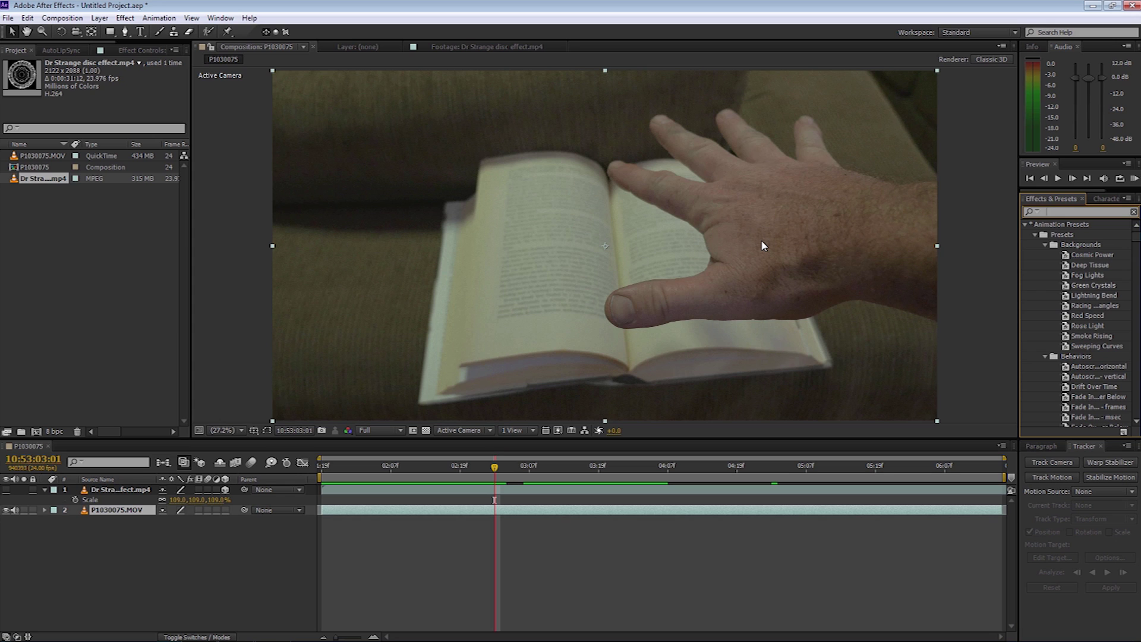
click(1046, 476)
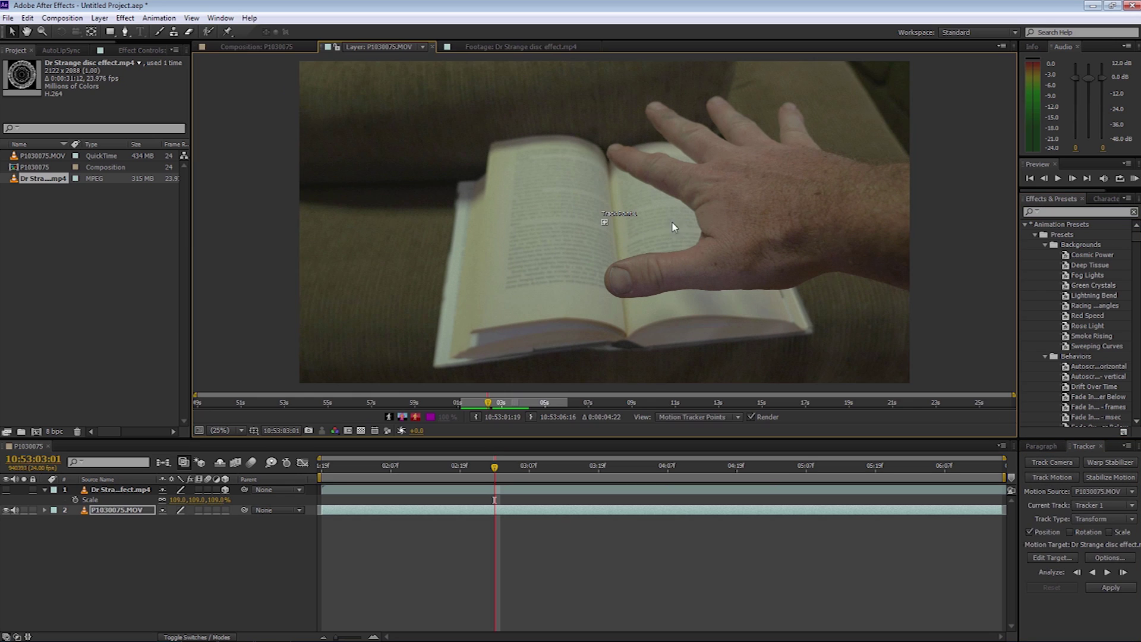
drag(609, 226, 608, 226)
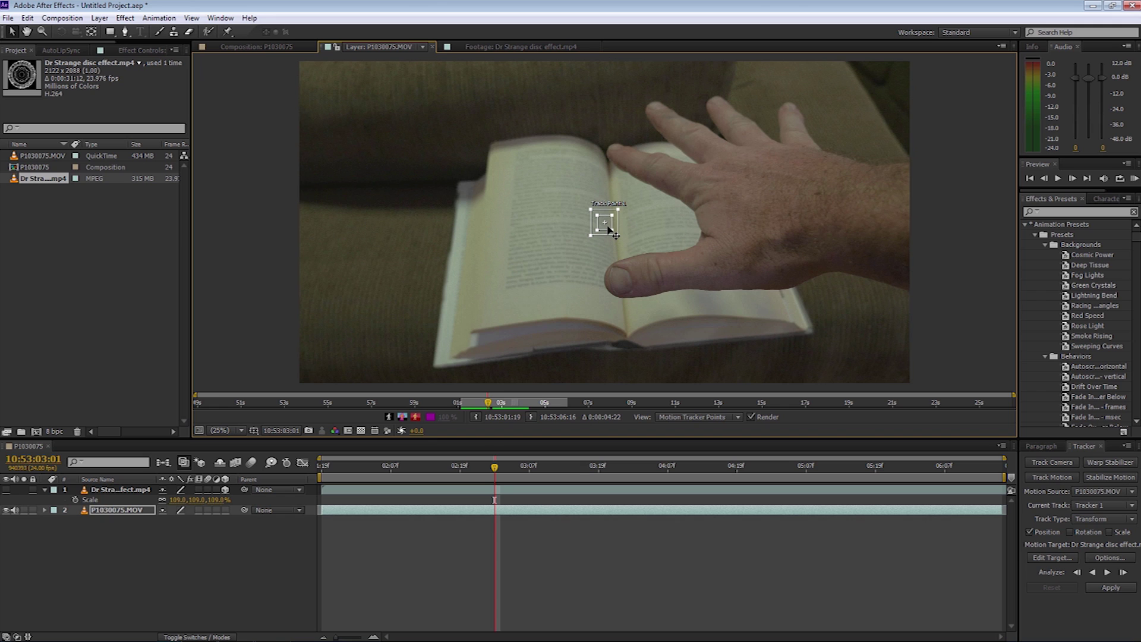
drag(608, 227, 784, 204)
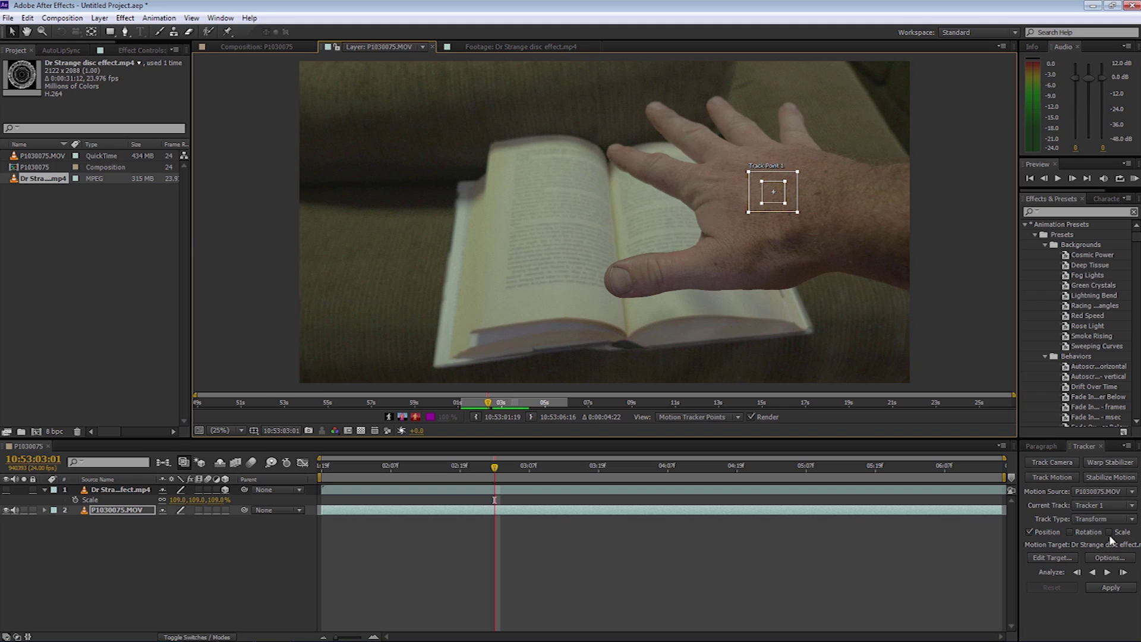
Step: Analyze the hand's motion forward and apply the track to Dr Strange disc effect.mp4 in the X and Y dimensions
click(1108, 572)
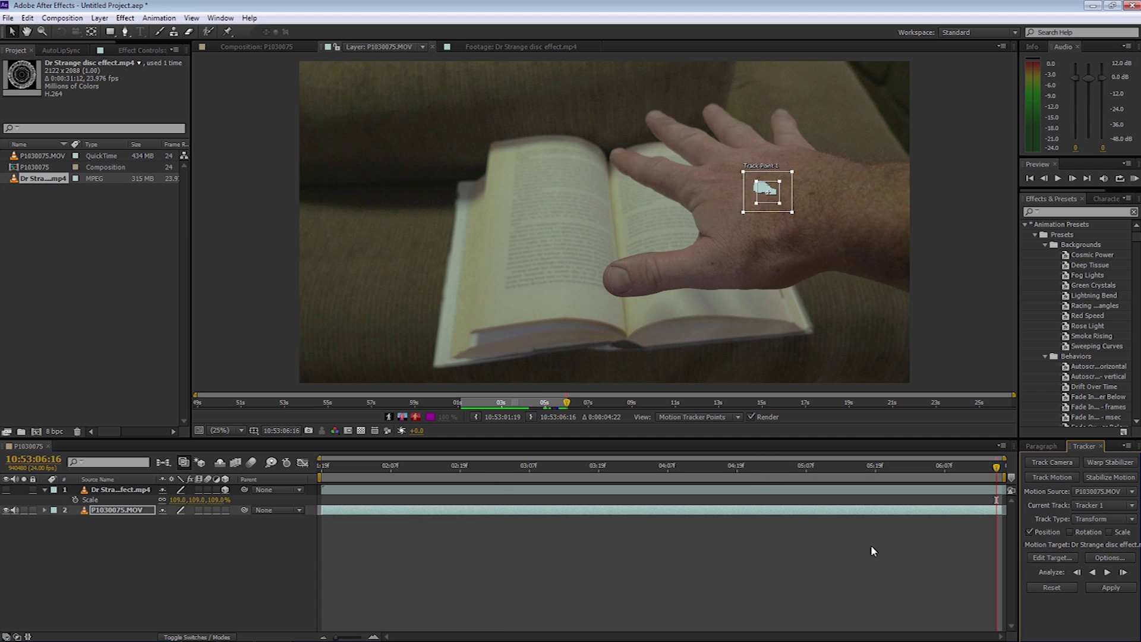
click(1052, 557)
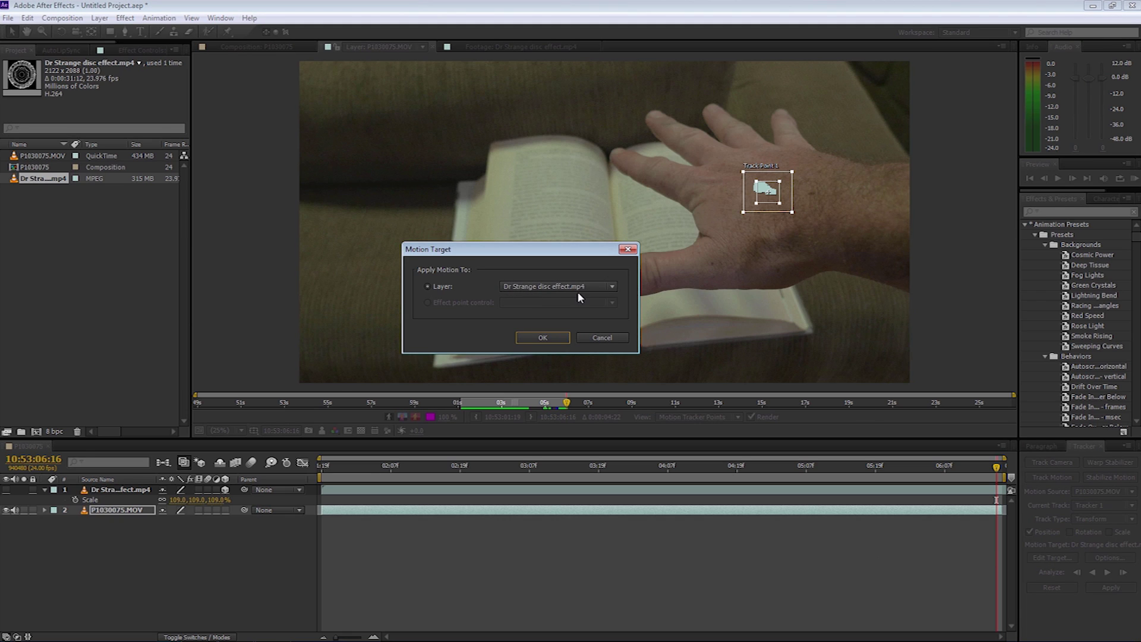
click(543, 337)
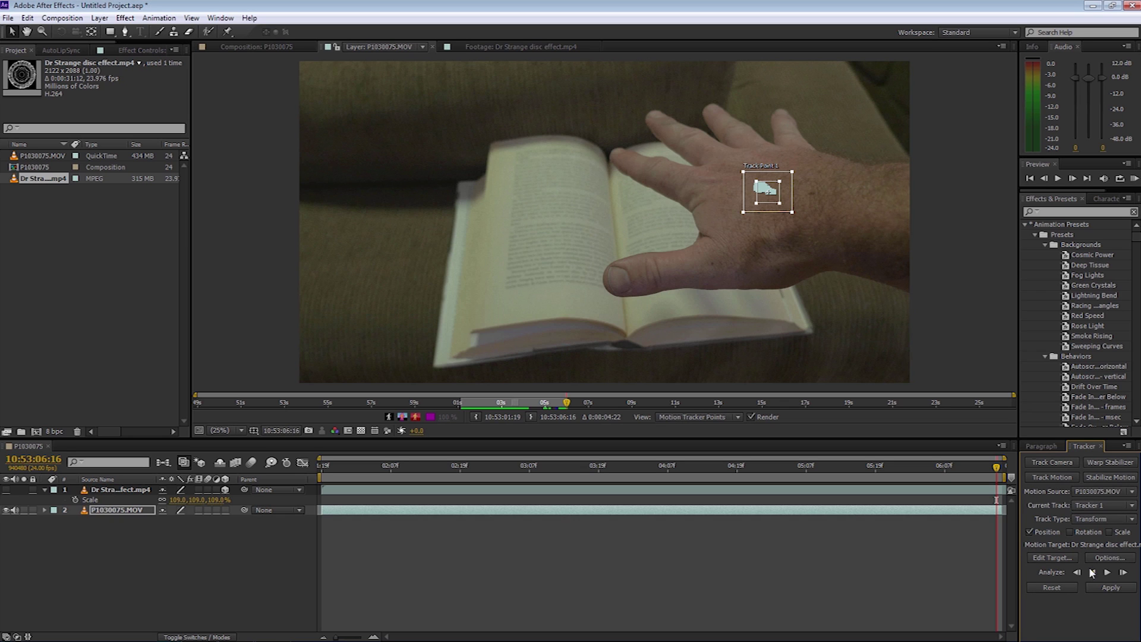
click(1096, 588)
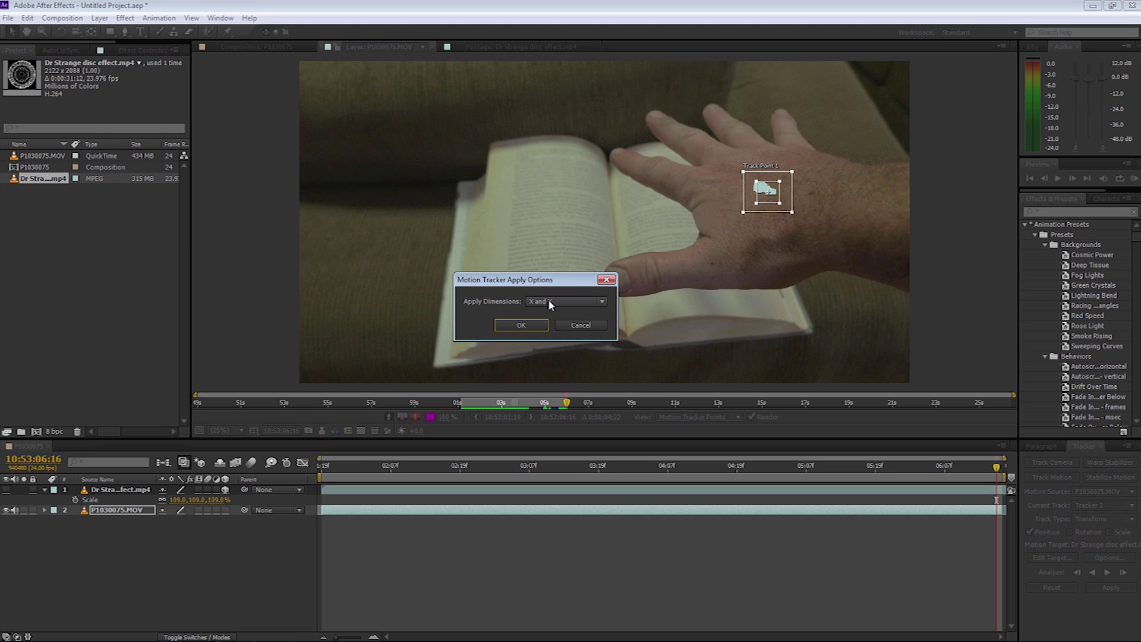
click(525, 324)
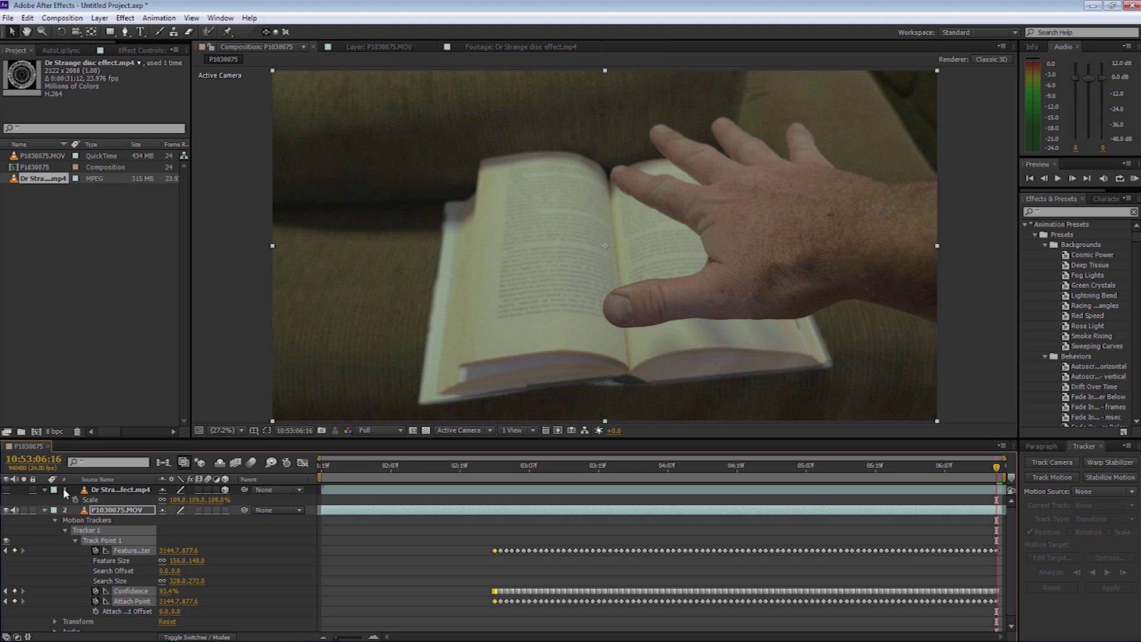
Step: Show the disc layer again, collapse the footage layer's tracking data, and preview the tracked disc
click(7, 490)
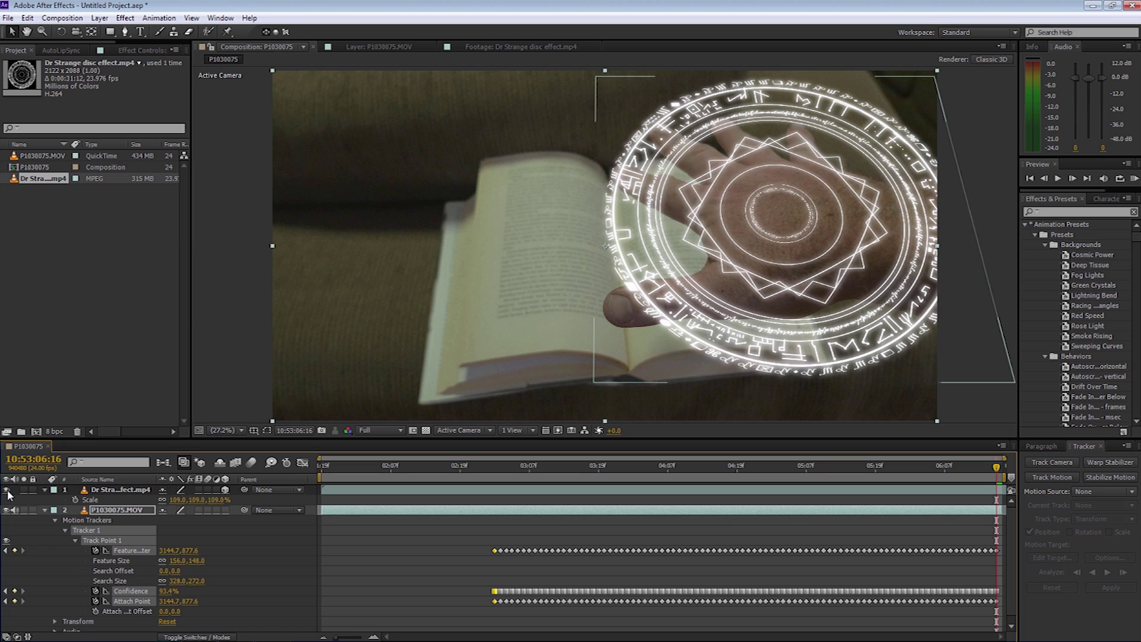
click(44, 510)
key(space)
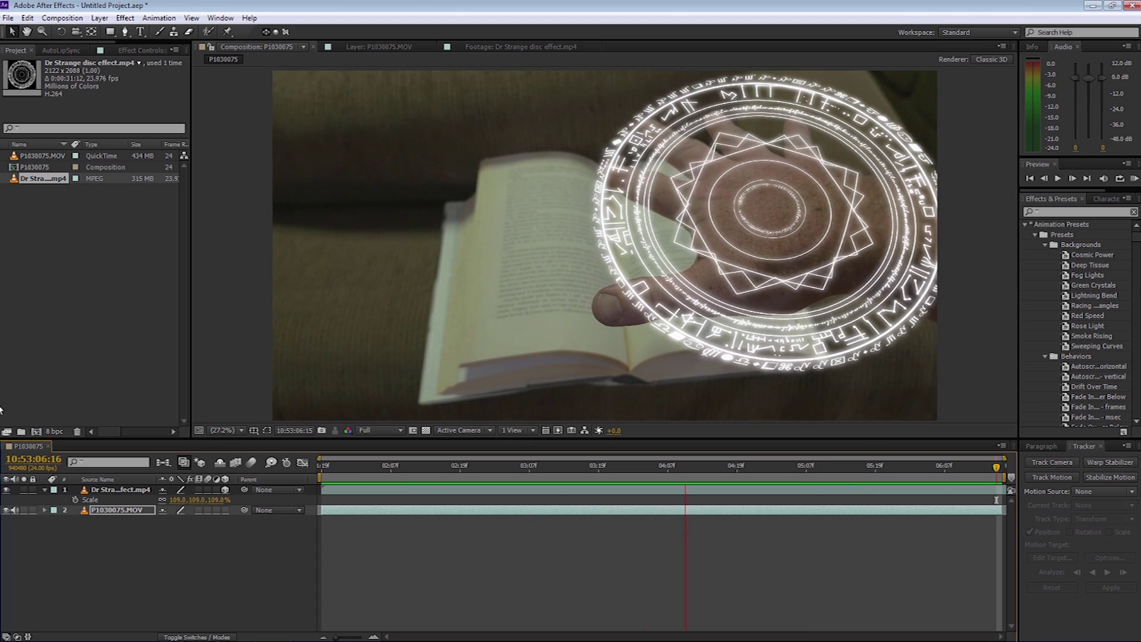
key(space)
Step: Trim the start of the disc layer to 10:53:03:01, where the hand opens
drag(818, 468, 495, 468)
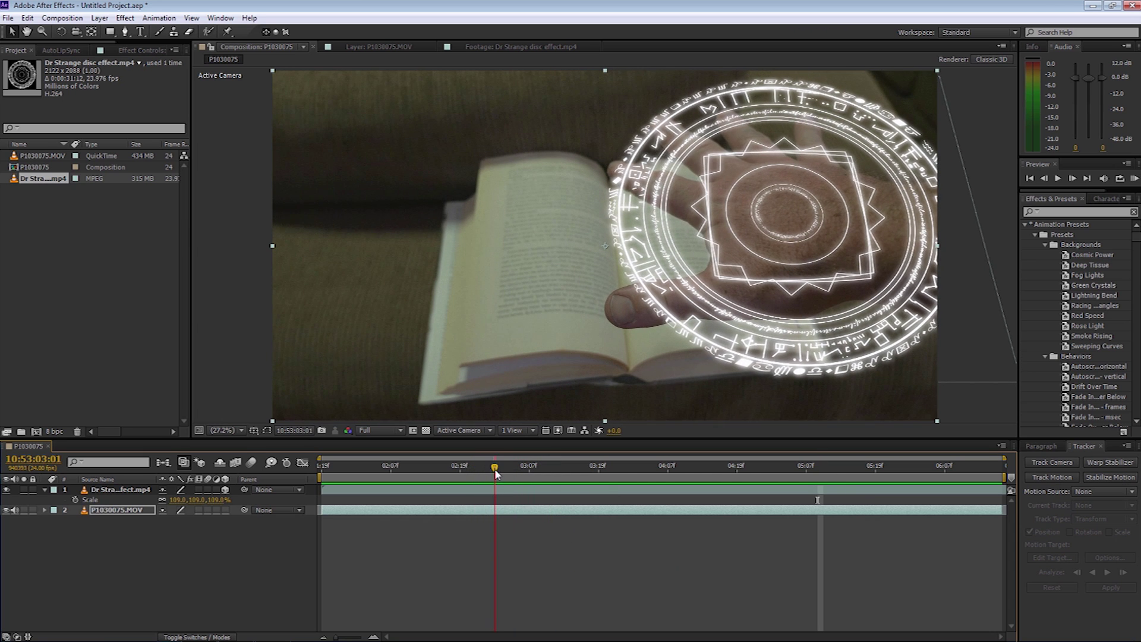
drag(321, 490, 495, 489)
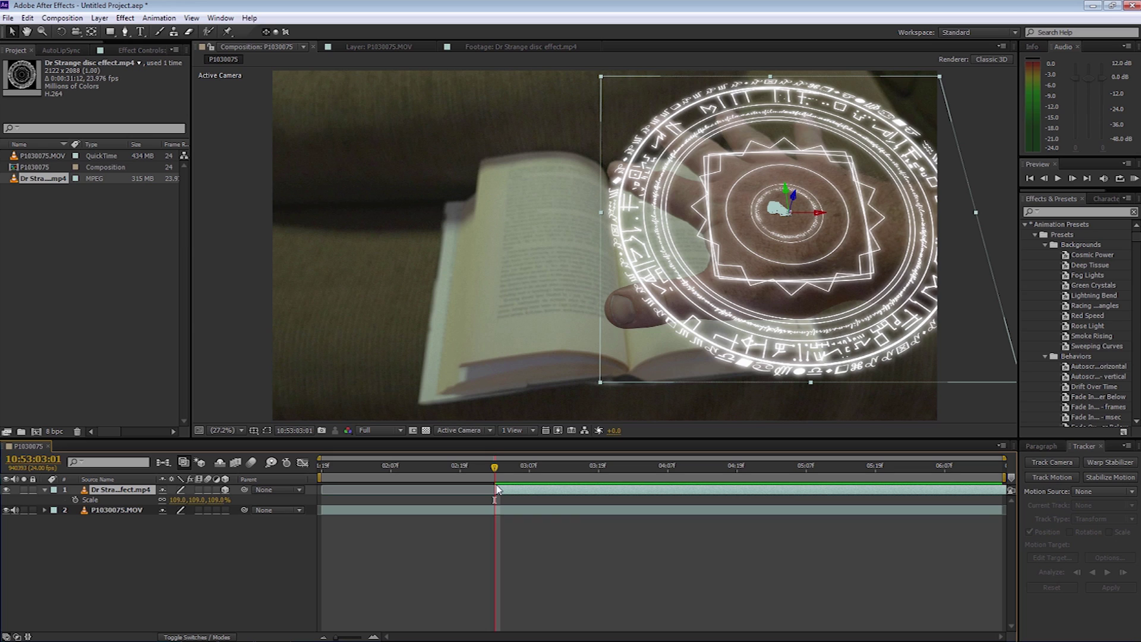
Step: Keyframe the disc layer's opacity at 0% at 10:53:03:01 and 100% at 10:53:03:03
key(t)
click(75, 500)
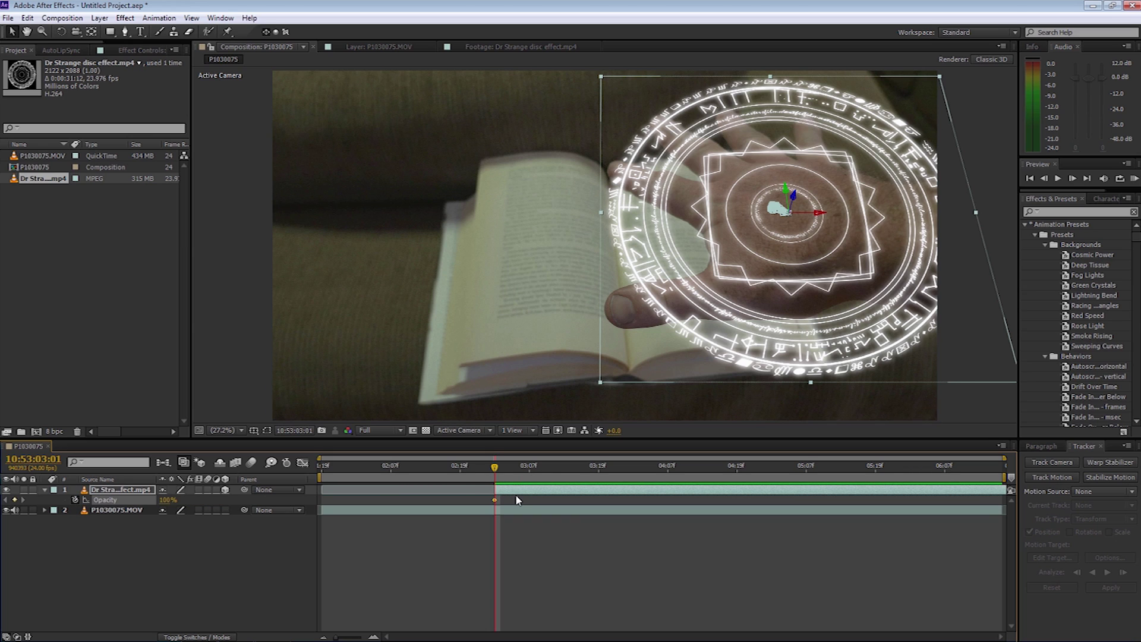
drag(169, 500, 145, 500)
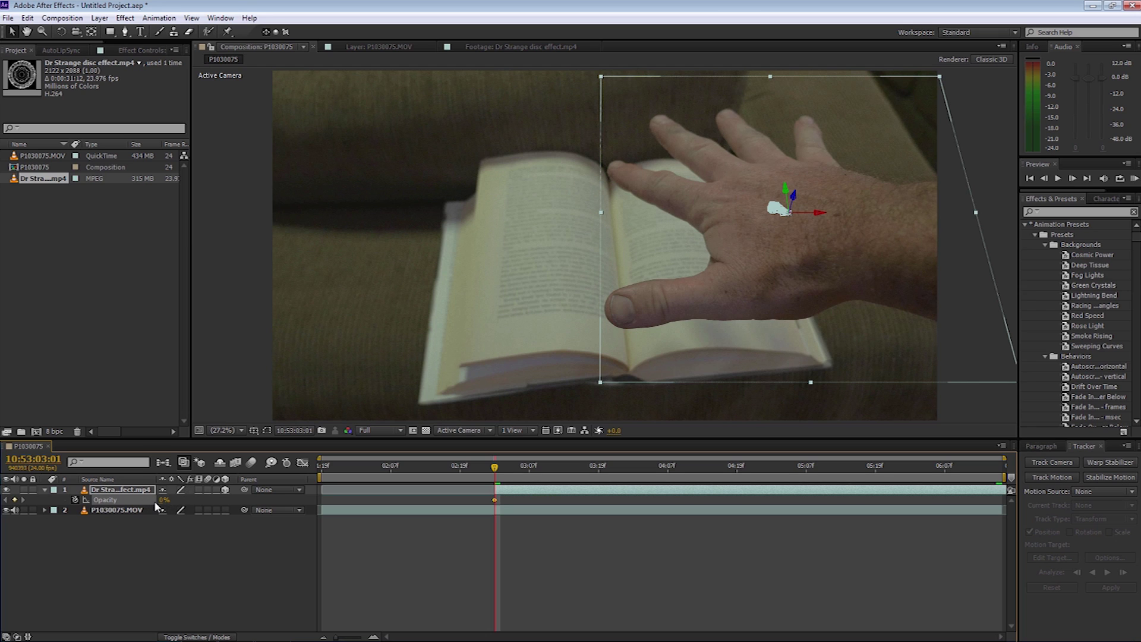
key(Page_Down)
key(Page_Down)
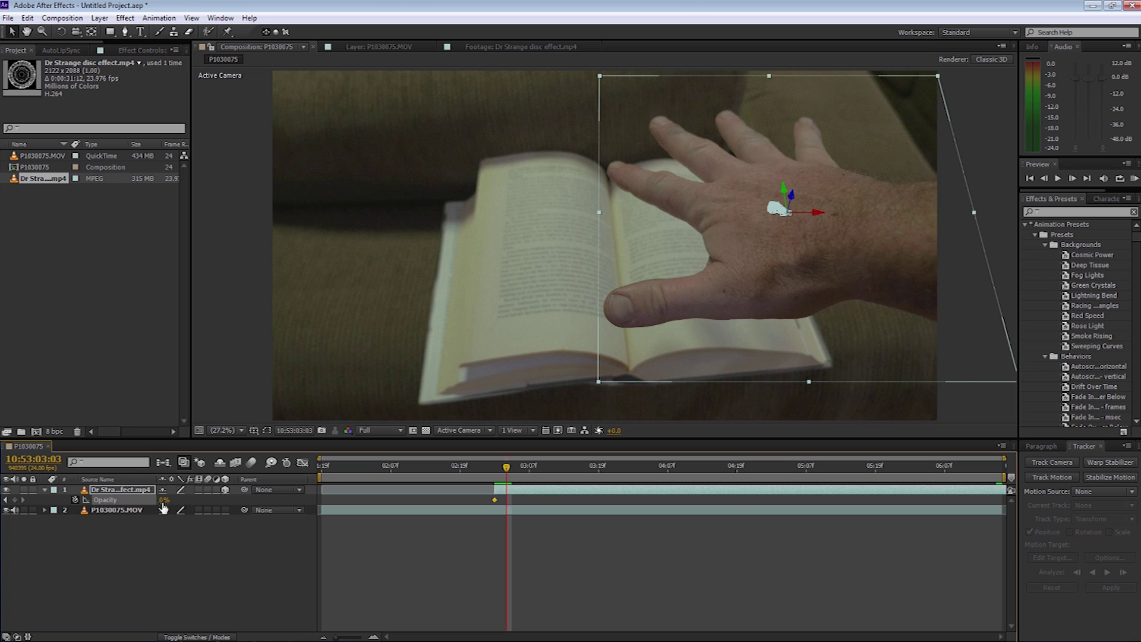
drag(164, 500, 416, 416)
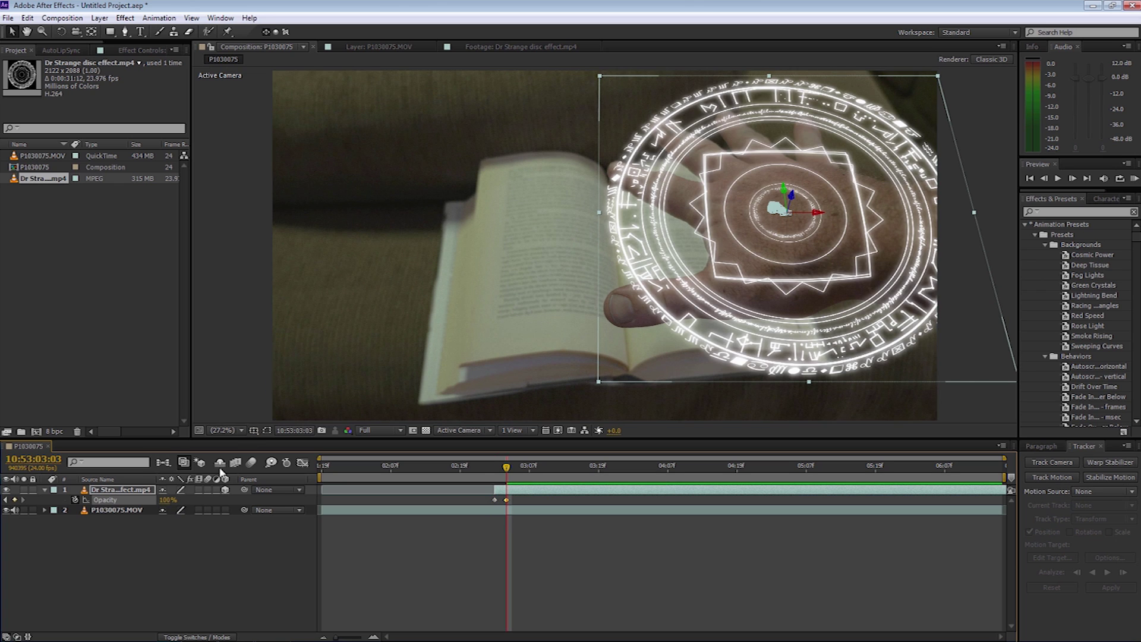
Step: Add flicker keyframes to the disc's opacity: dimmer at 10:53:03:04, brighter at 10:53:03:05, and 31% at 10:53:03:06
key(Page_Down)
drag(166, 500, 145, 503)
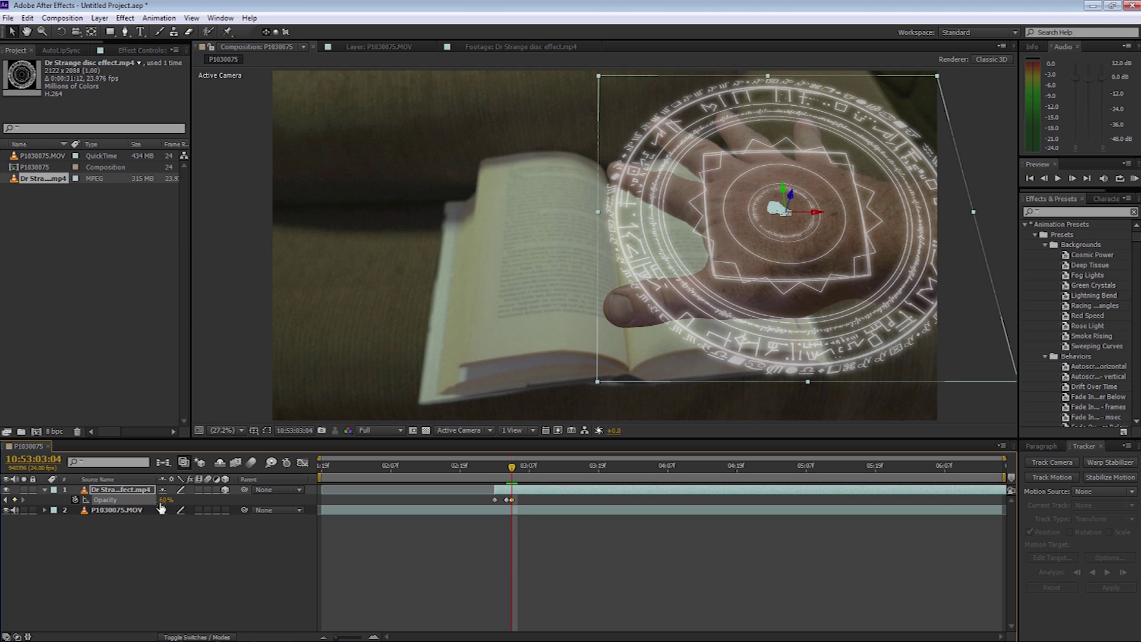
key(Page_Down)
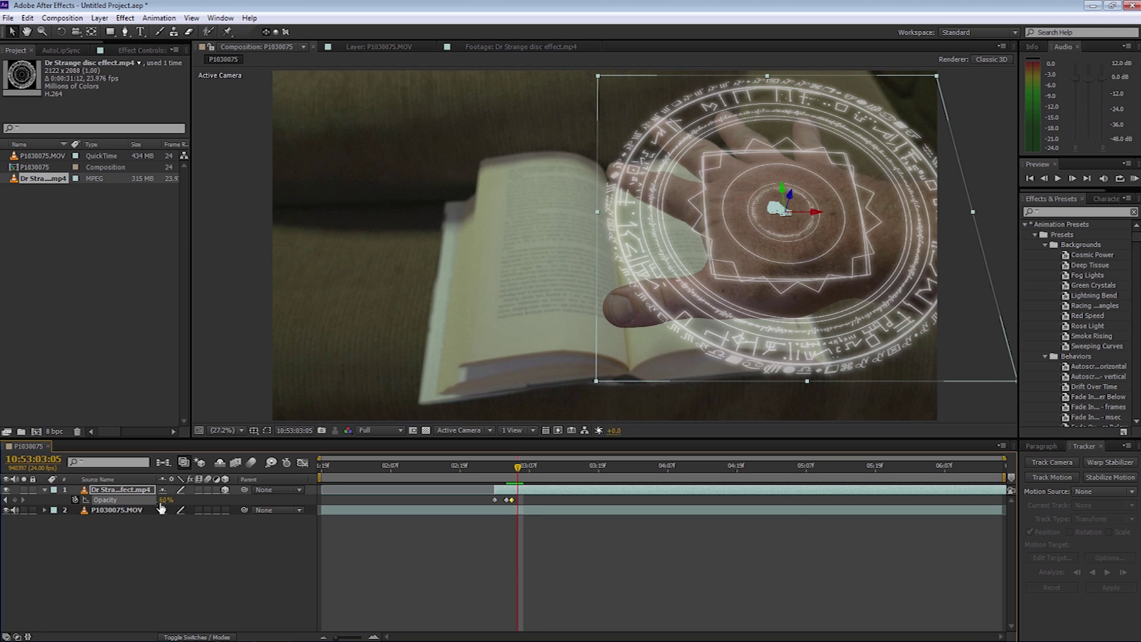
drag(162, 501, 177, 501)
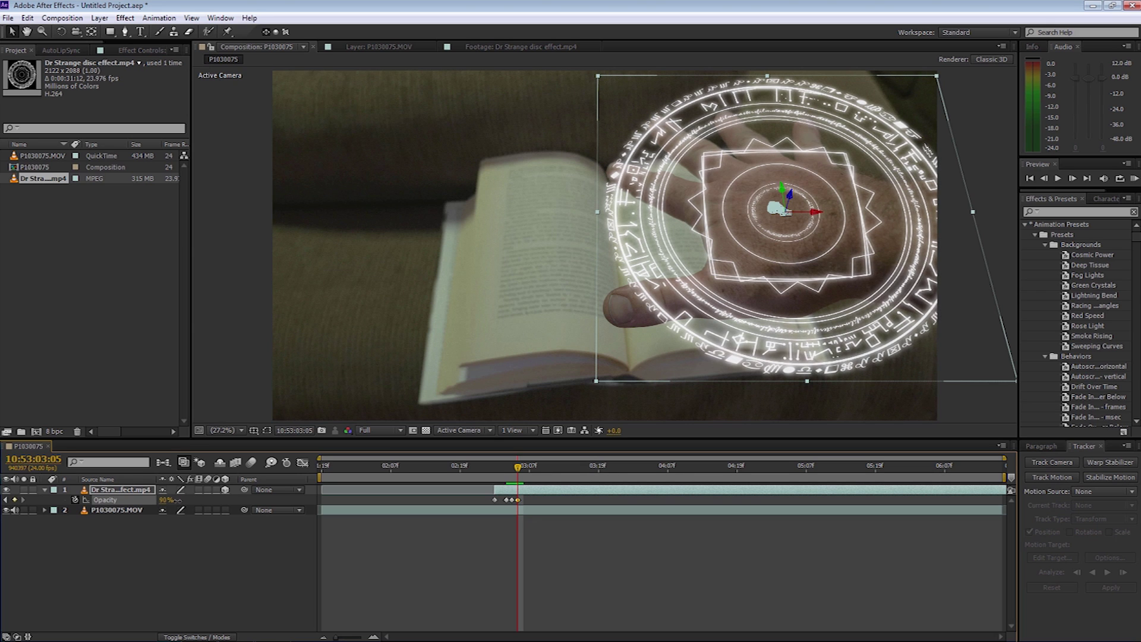
key(Page_Down)
drag(164, 502, 137, 501)
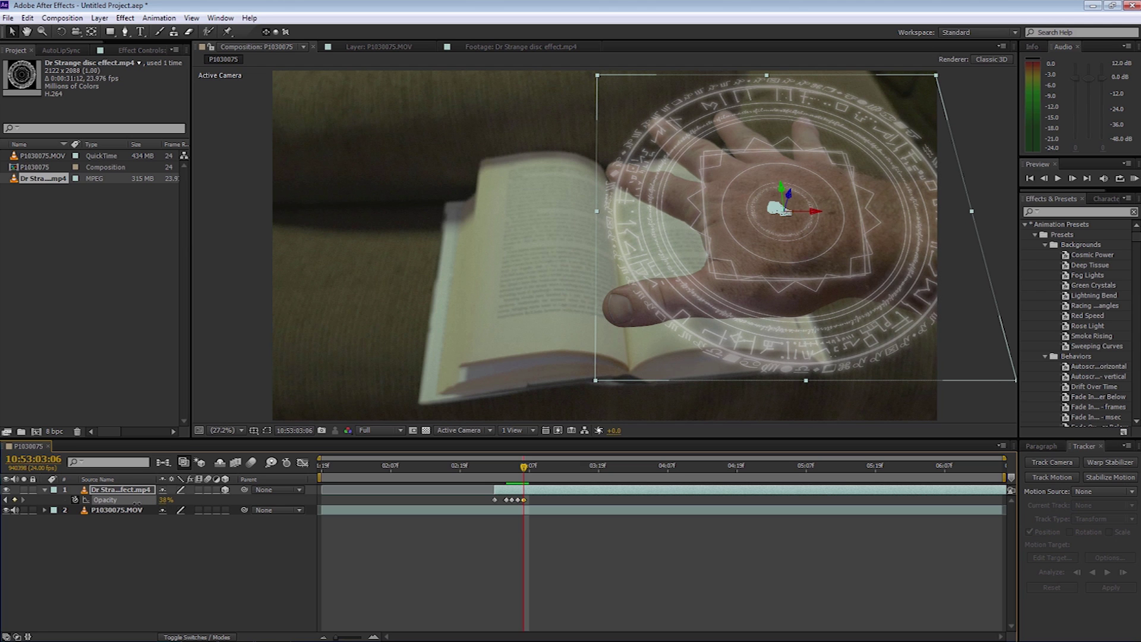
click(132, 503)
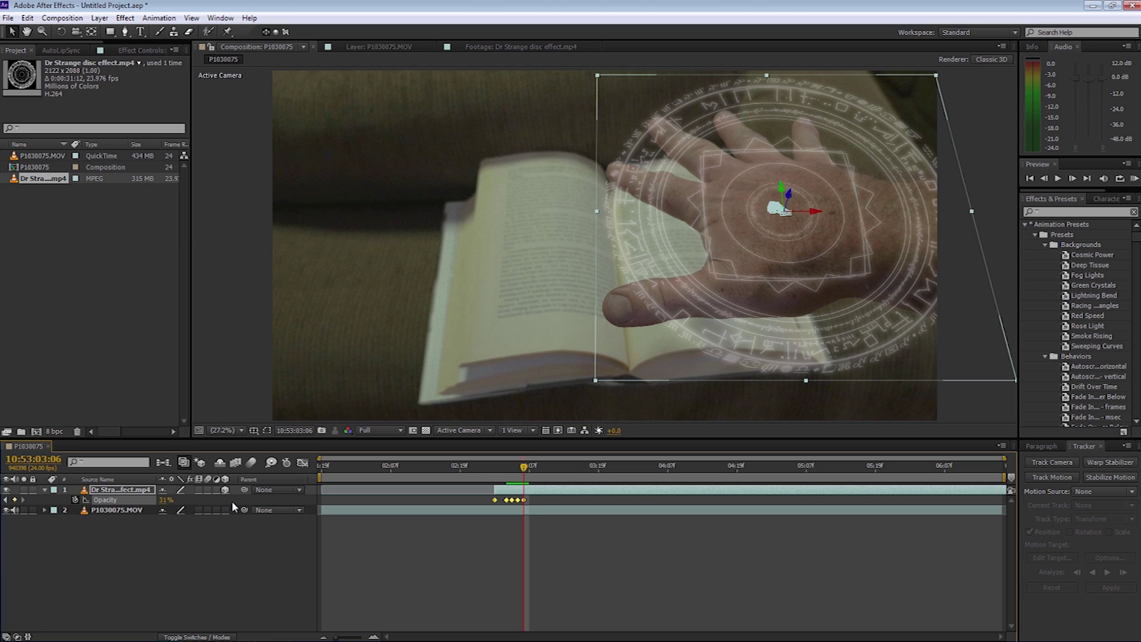
Step: Keyframe the disc's opacity at 100% at 10:53:03:08 and preview the flickering fade-in
key(Page_Down)
key(Page_Down)
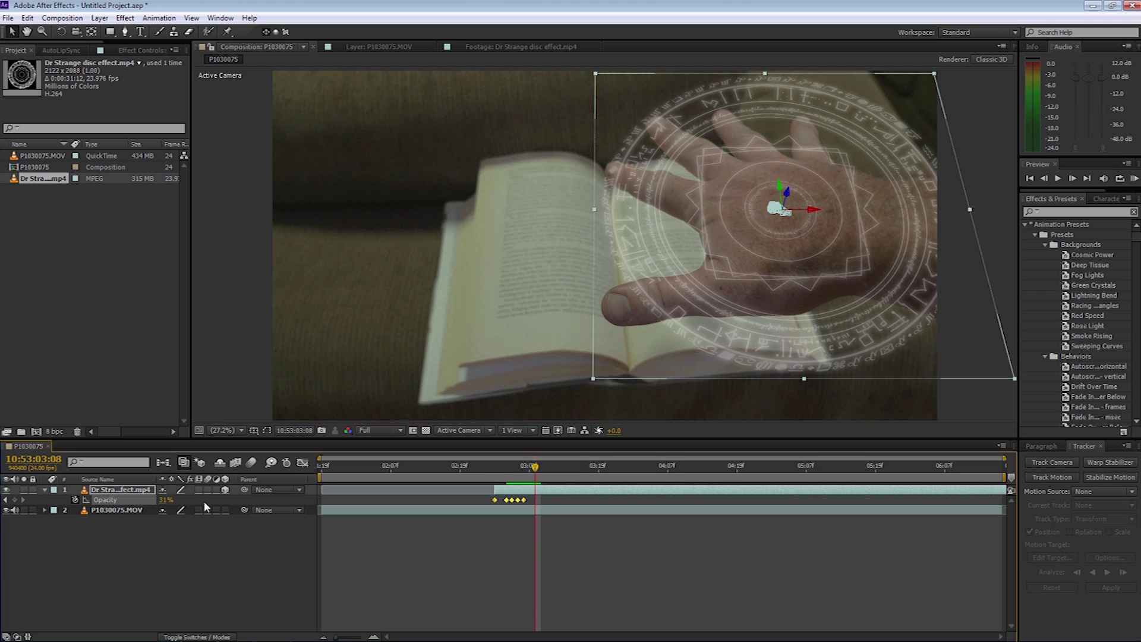
drag(164, 500, 380, 504)
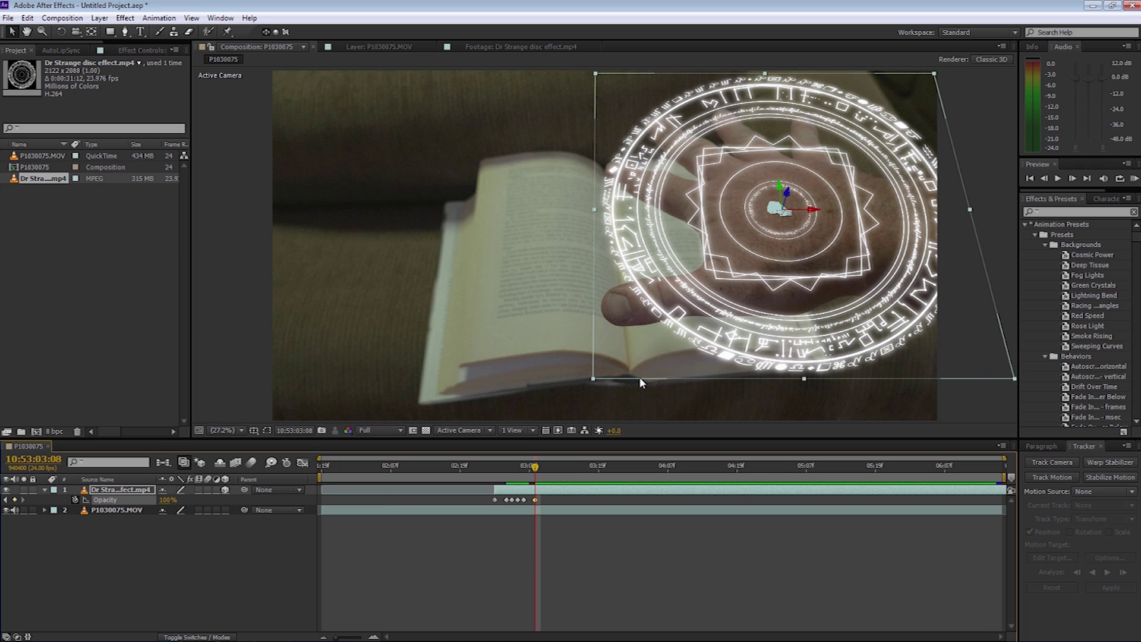
key(space)
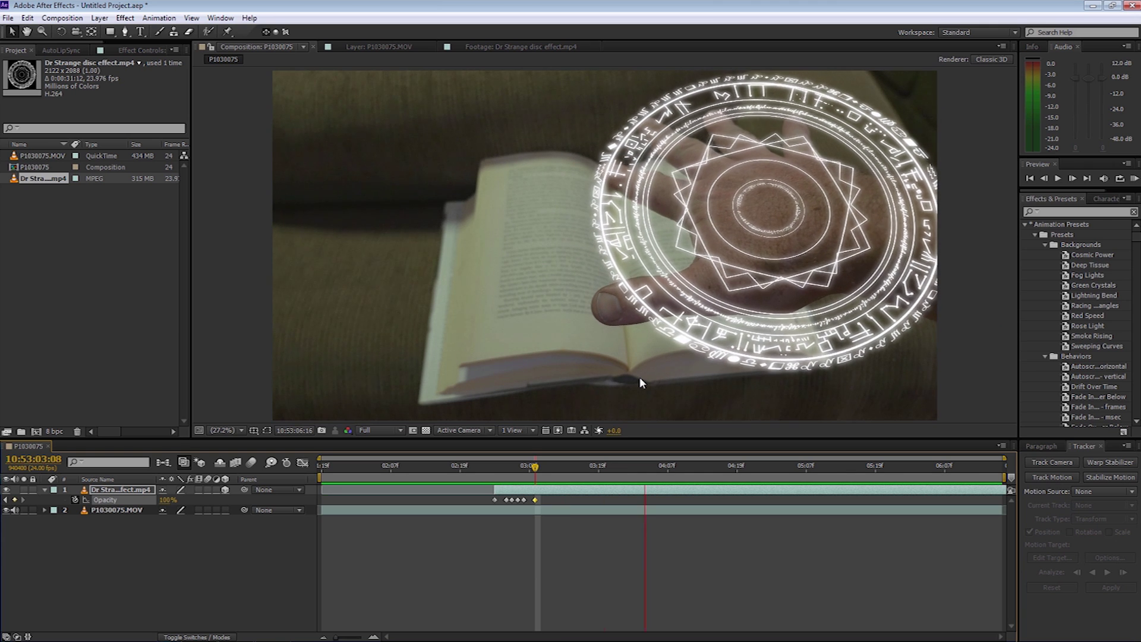
key(space)
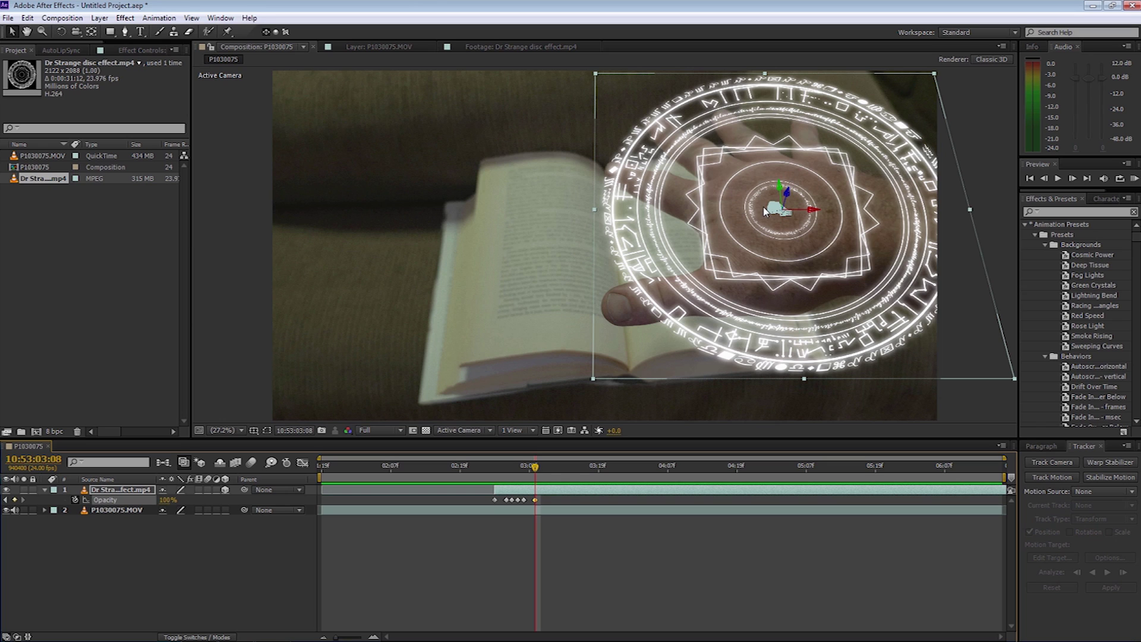
Step: Adjust the disc layer's anchor point in X and Y to shift the disc off the wrist toward the fingers and book
key(a)
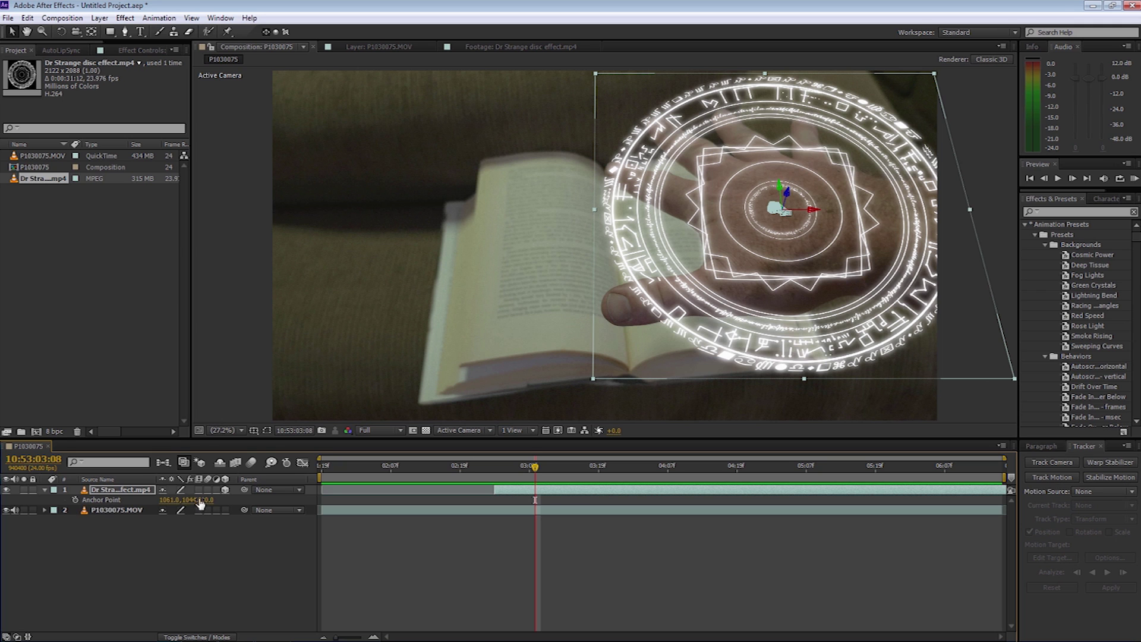
mouse_move(191, 500)
mouse_down()
mouse_move(171, 501)
mouse_move(419, 497)
mouse_move(407, 498)
mouse_up()
drag(192, 501, 212, 501)
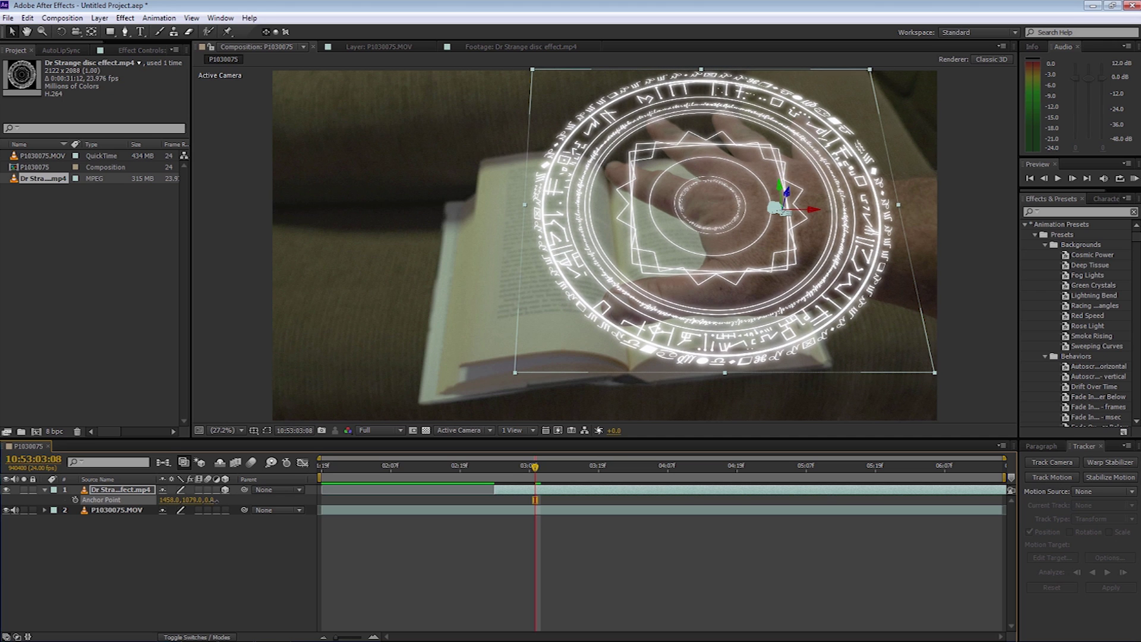
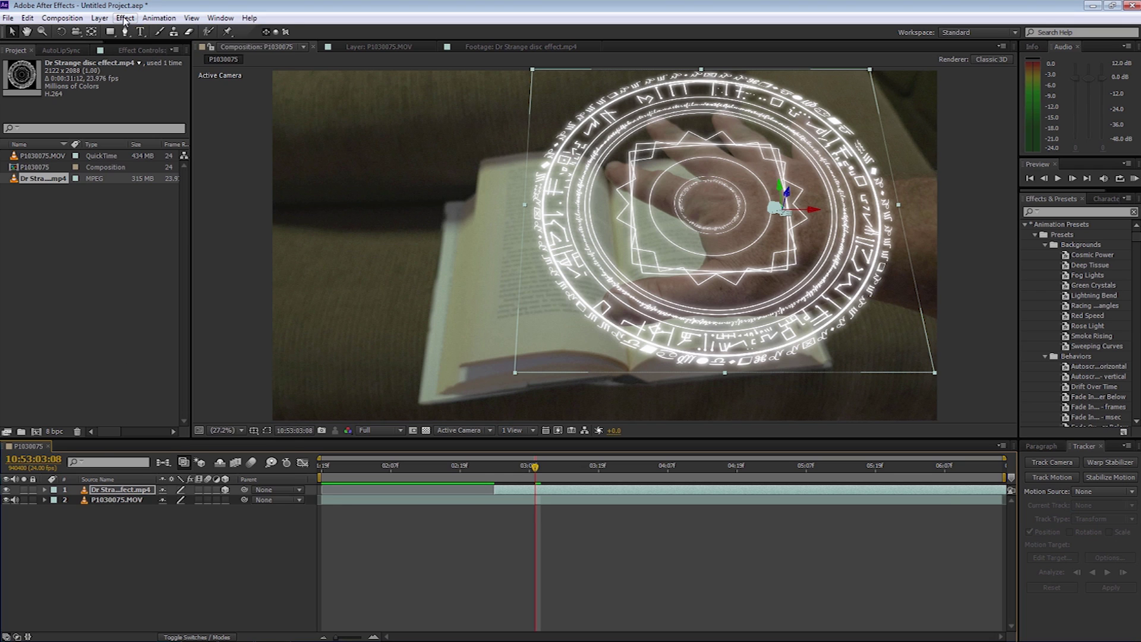
Step: Apply Directional Blur to the disc layer, trying a blur length of 10 and settling on 15
mouse_move(172, 102)
click(334, 221)
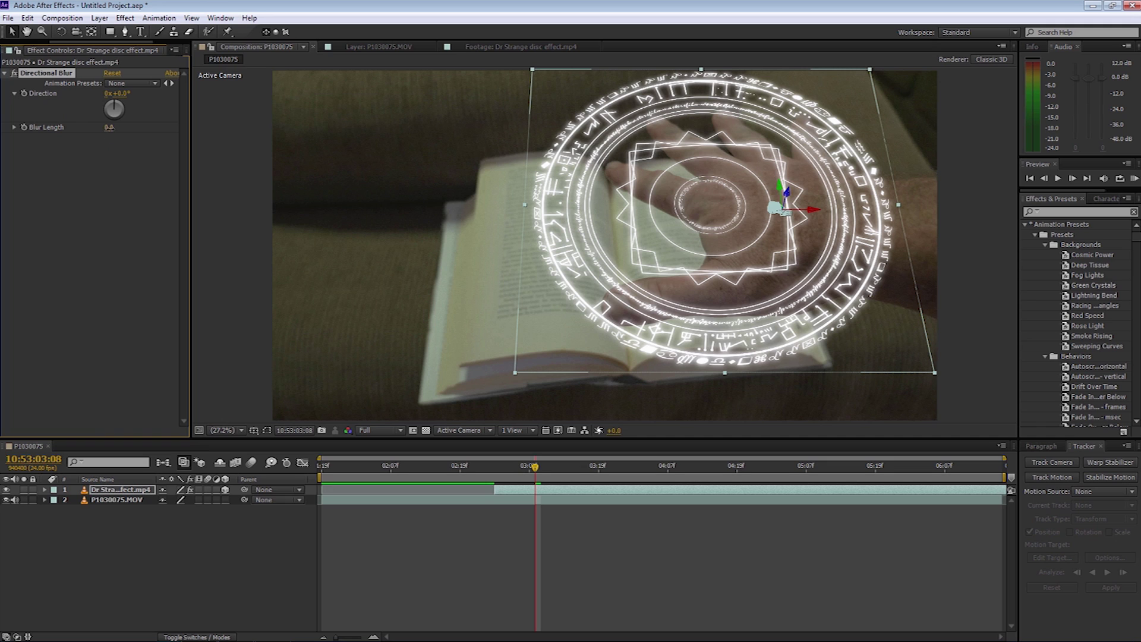
text(10)
click(113, 176)
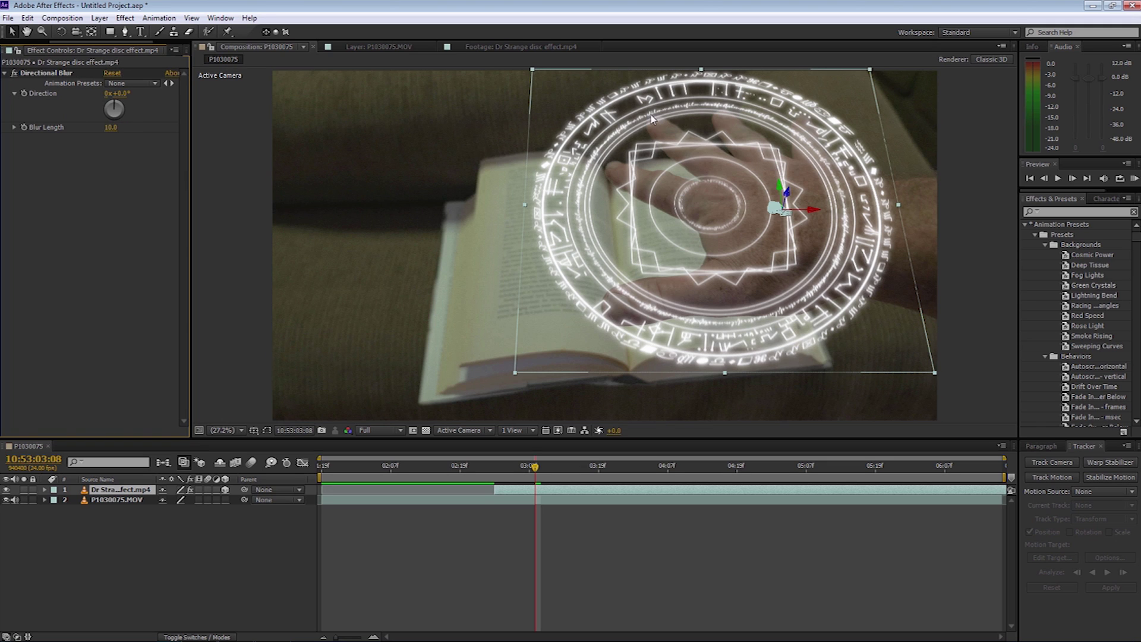
click(111, 127)
text(15)
click(113, 172)
Step: Add a Curves effect to the disc layer and raise the lower midtones of its Green channel to tint the disc green
click(126, 19)
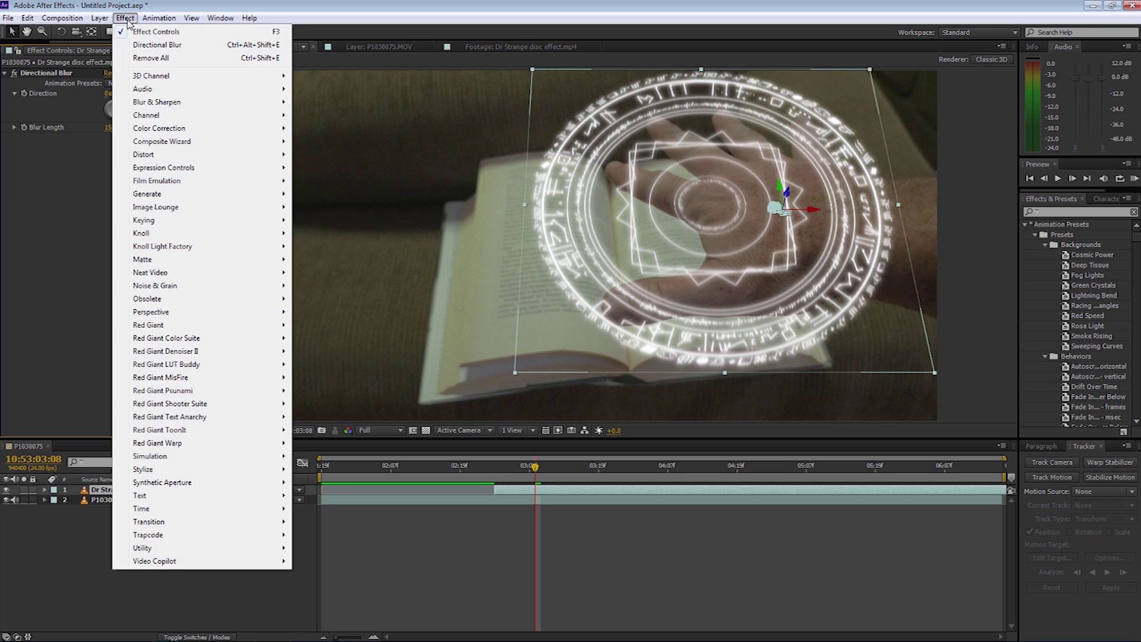
mouse_move(236, 131)
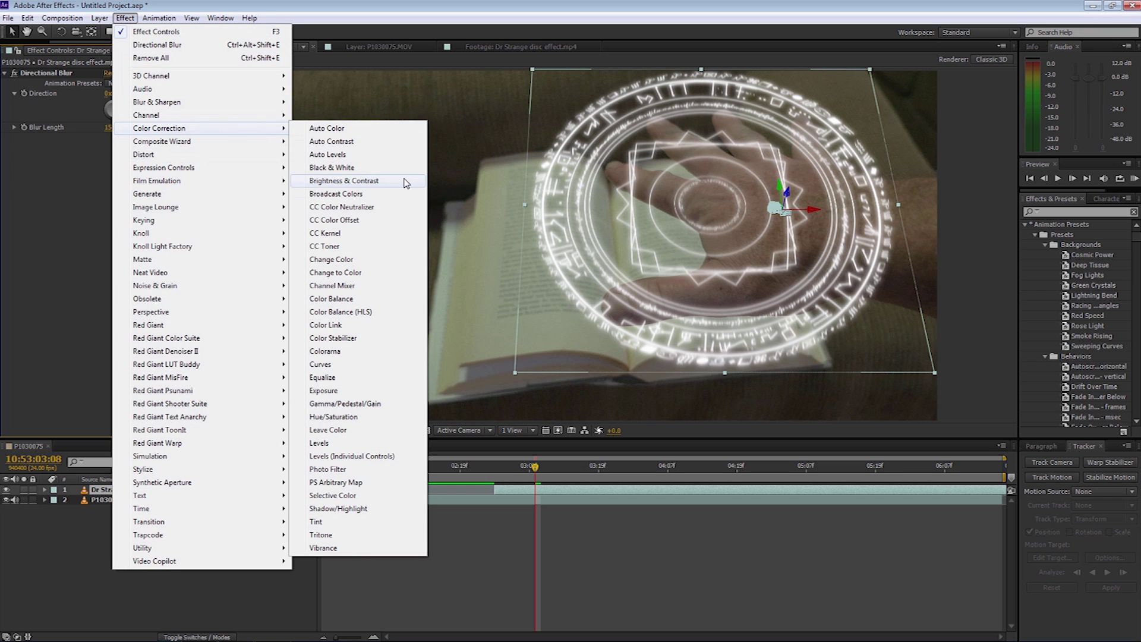
click(319, 365)
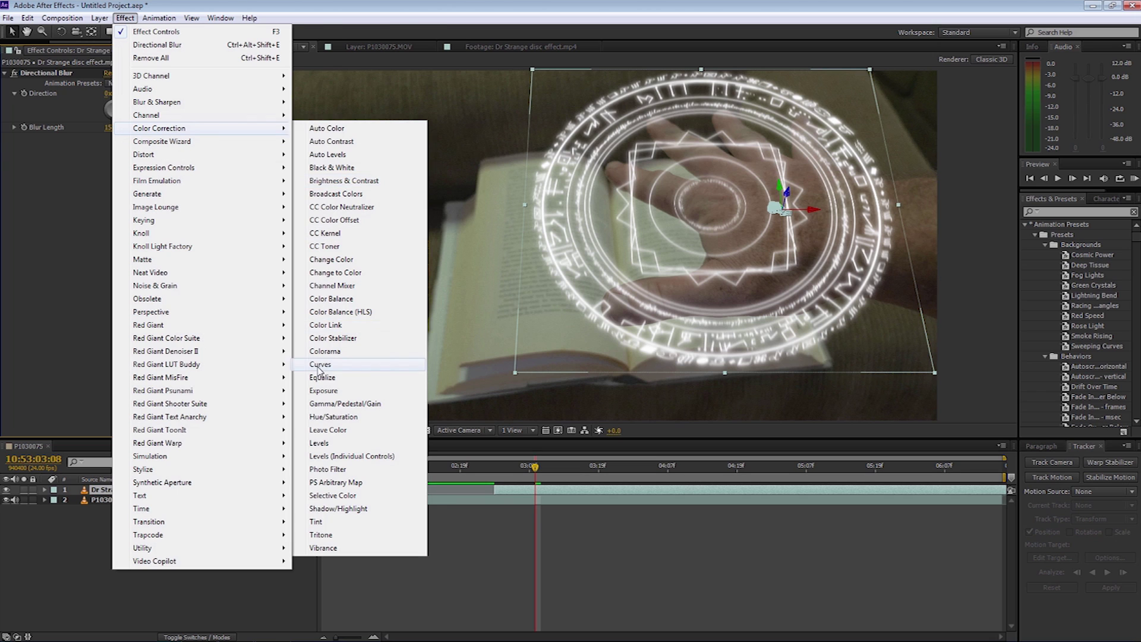
click(163, 158)
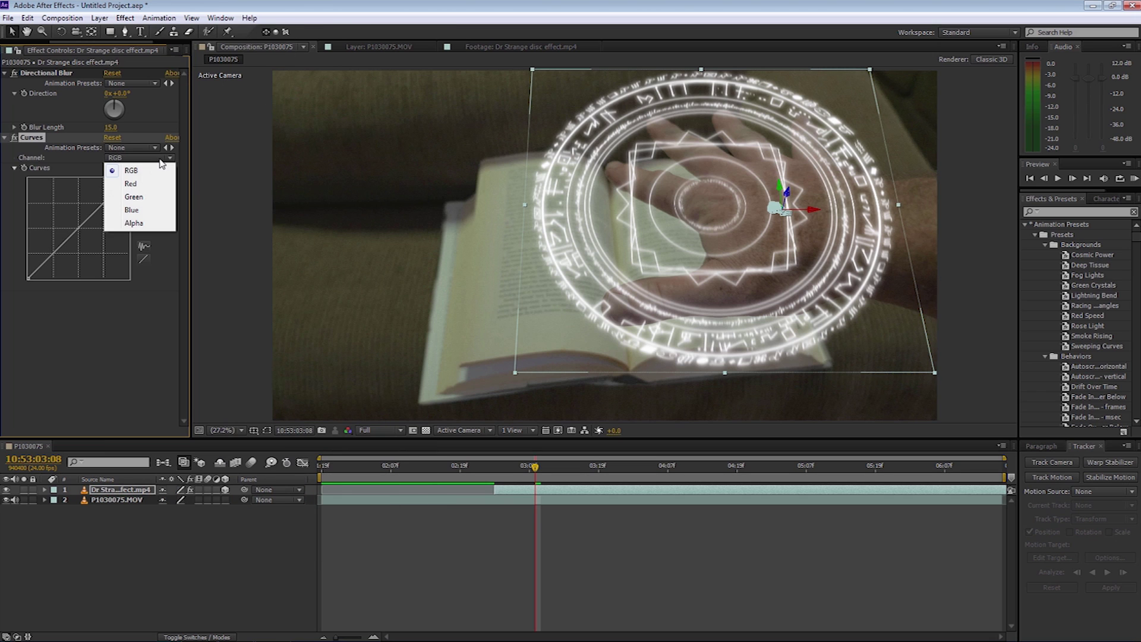
click(135, 201)
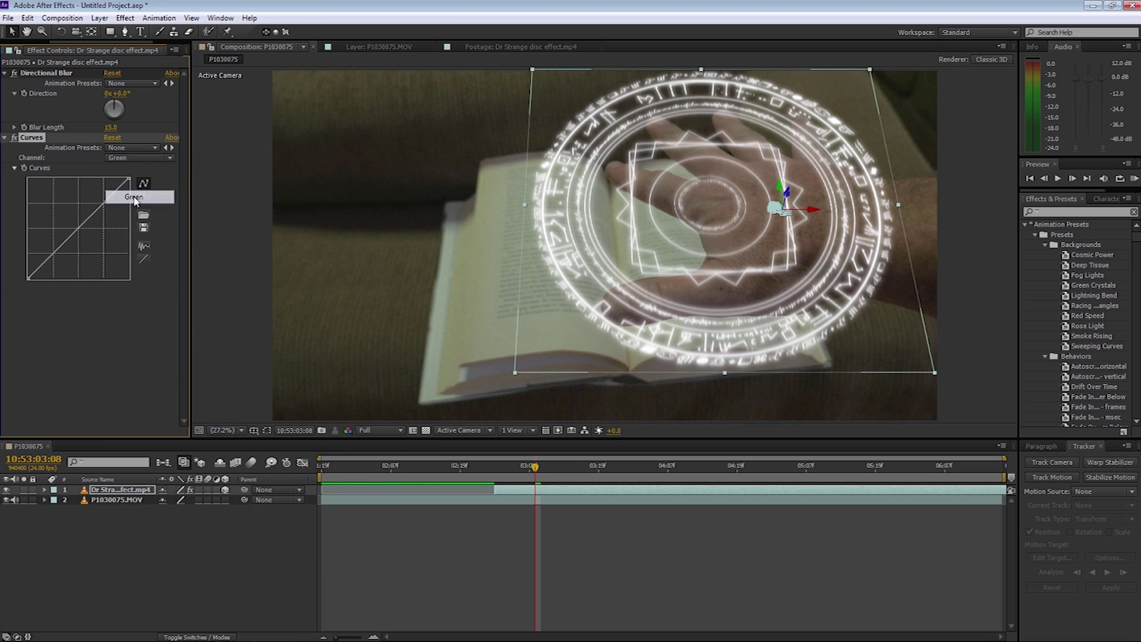
drag(75, 233, 64, 207)
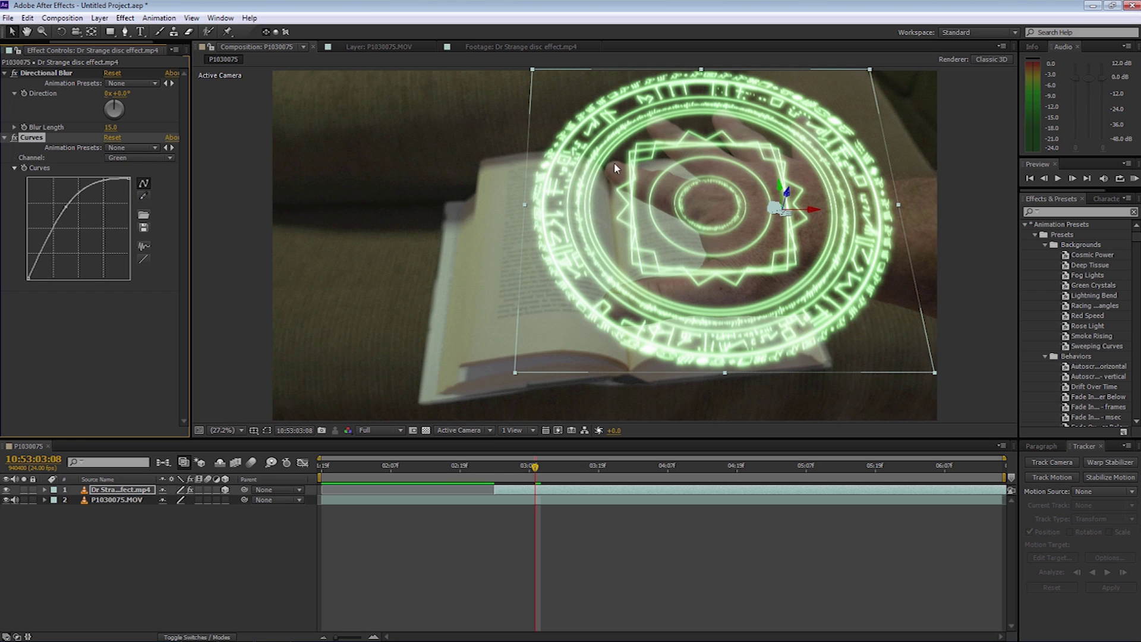
Step: Lower the midtones of the Blue channel curve for a yellower green, and collapse the Curves and Directional Blur settings
click(159, 158)
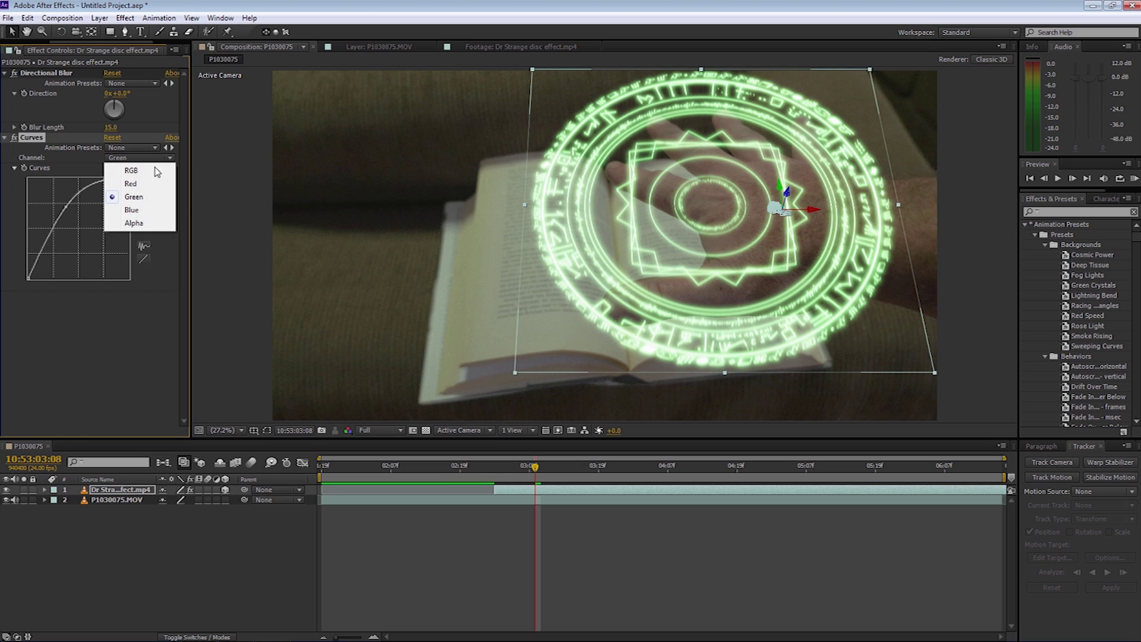
click(152, 216)
click(87, 241)
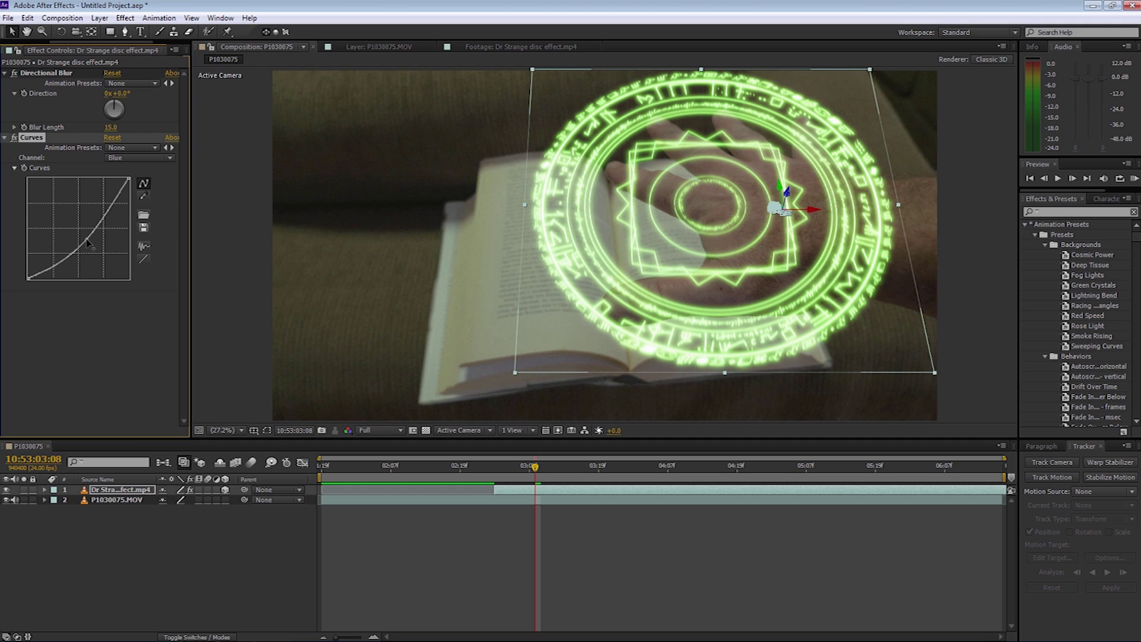
drag(86, 241, 89, 239)
click(3, 137)
click(5, 72)
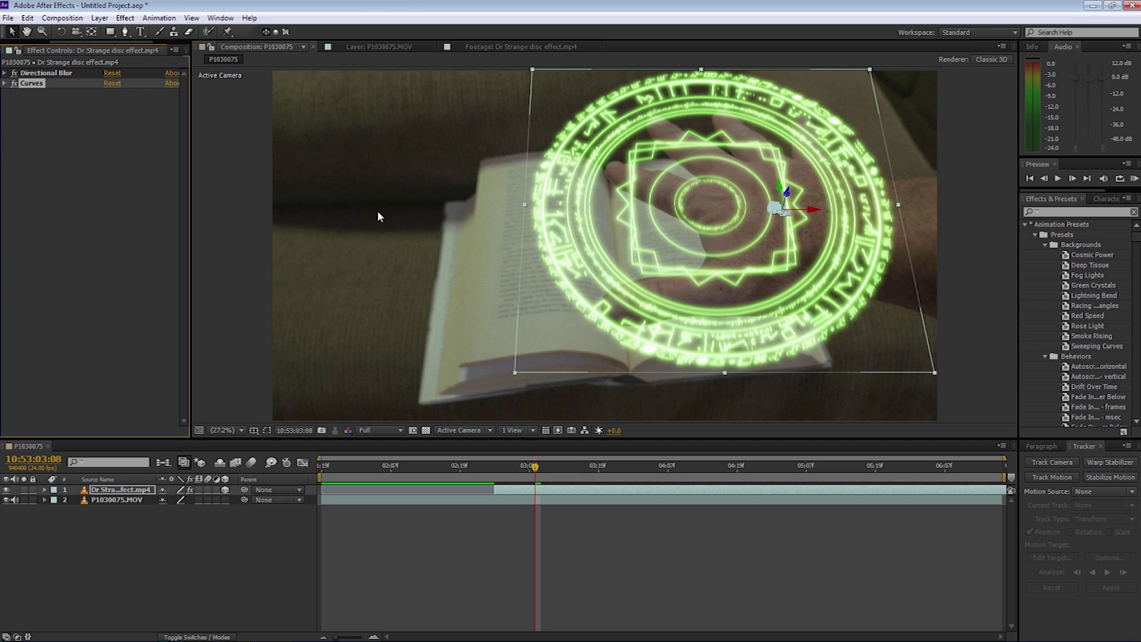
Step: Duplicate the disc layer and rename the upper copy Effect top
click(112, 491)
key(ctrl+d)
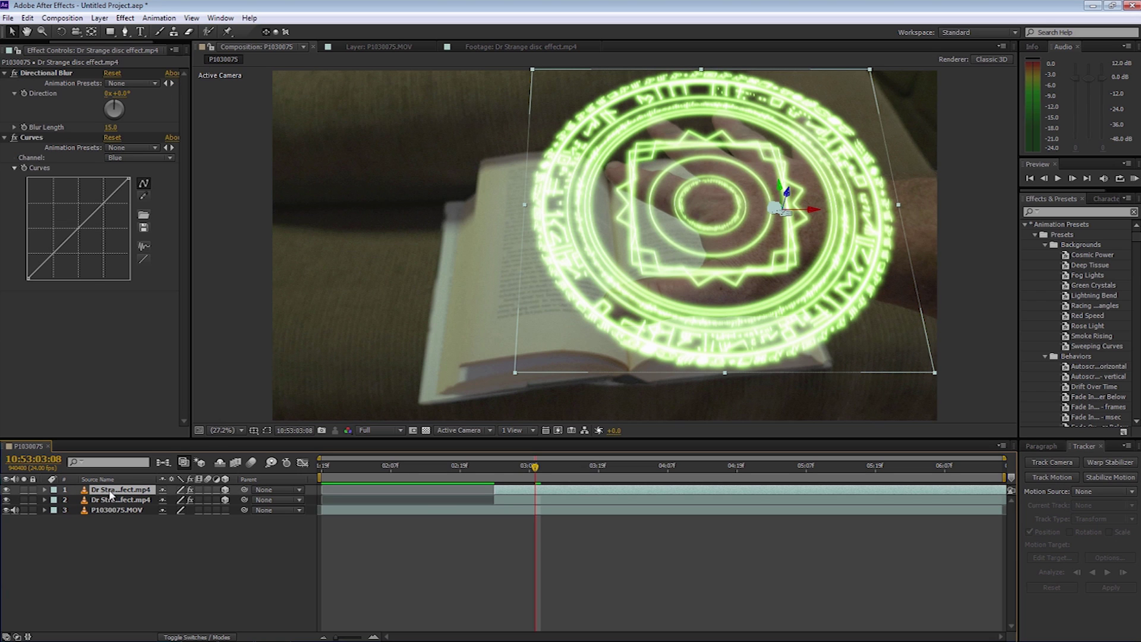
key(Return)
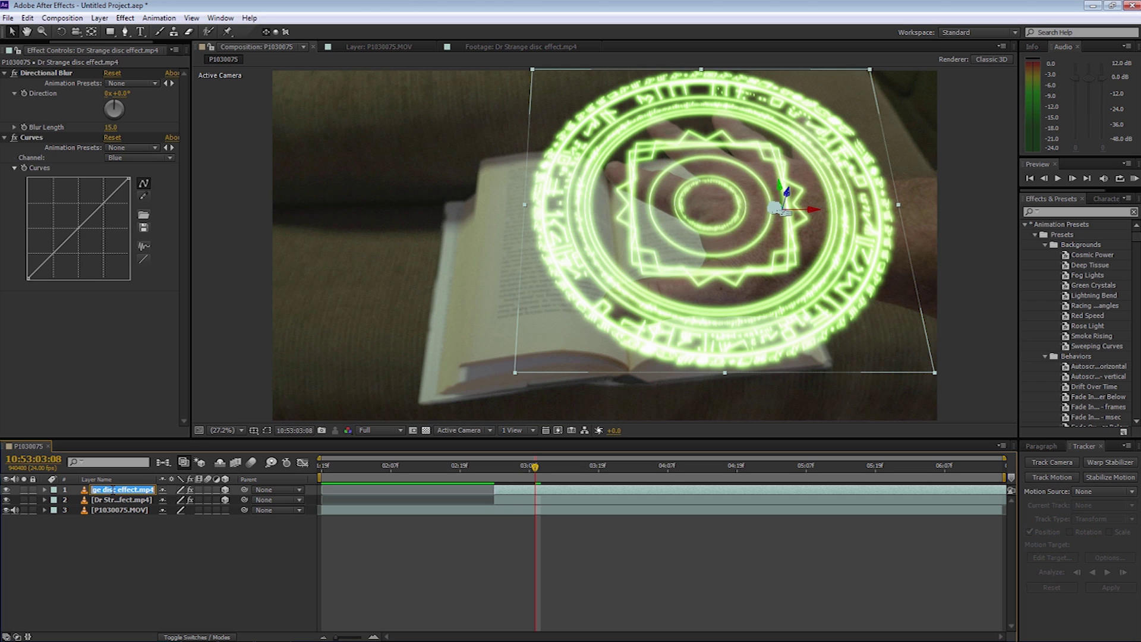
text(Effect top)
key(Return)
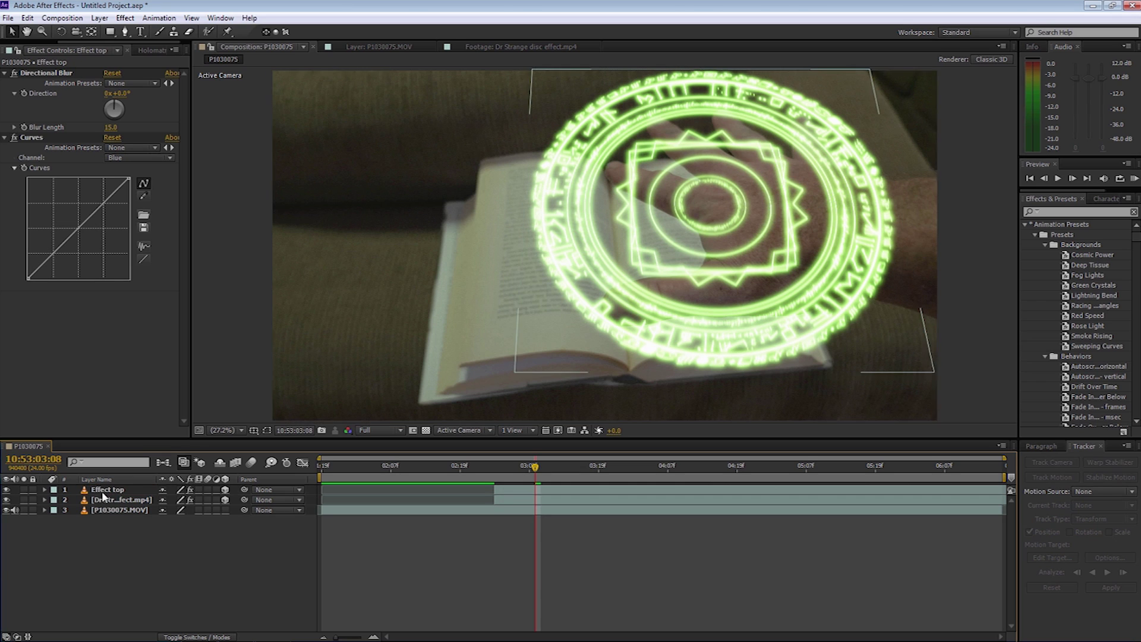
Step: Rename the lower disc layer Blur
click(107, 503)
key(Return)
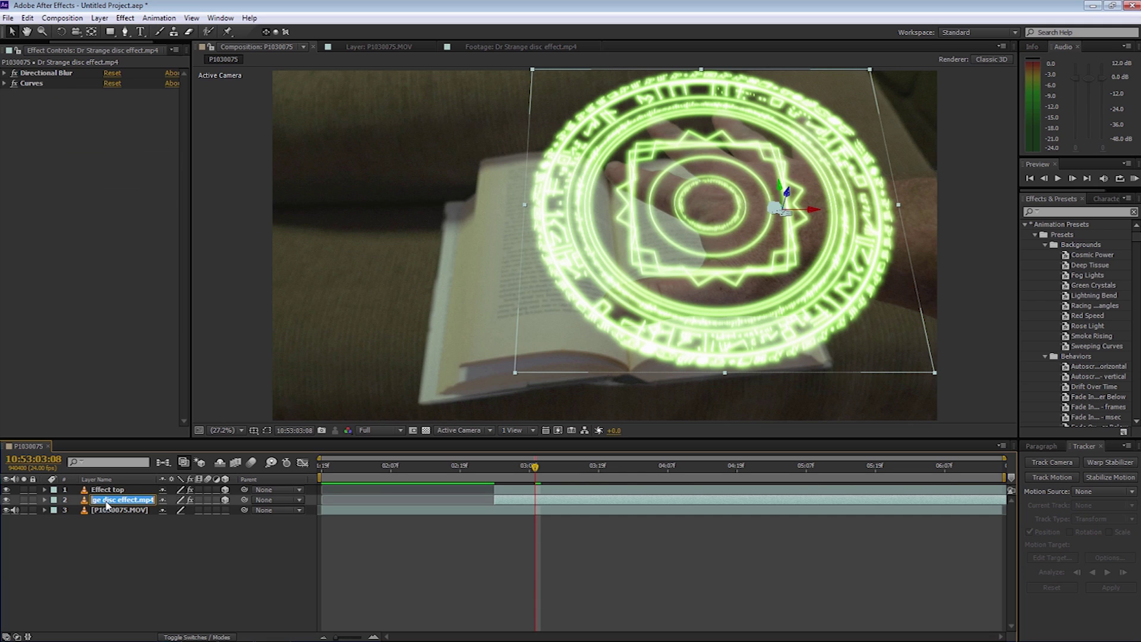
text(Blur)
key(Return)
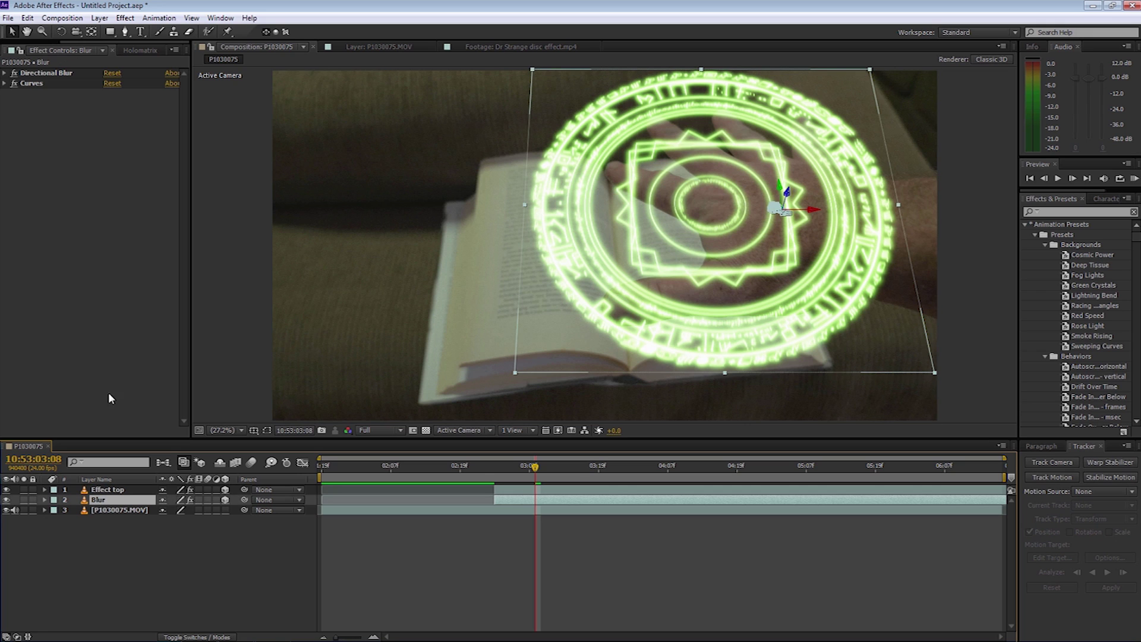
Step: Add a Gaussian Blur with Blurriness 300 to the Blur layer, and parent that layer to Effect top
click(131, 19)
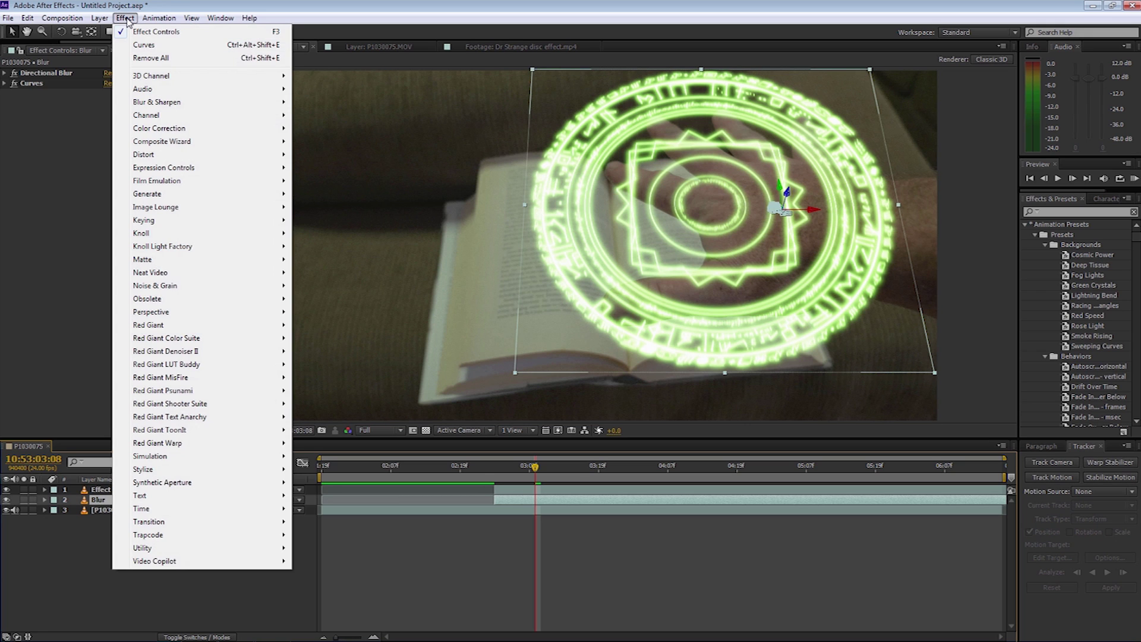
mouse_move(190, 107)
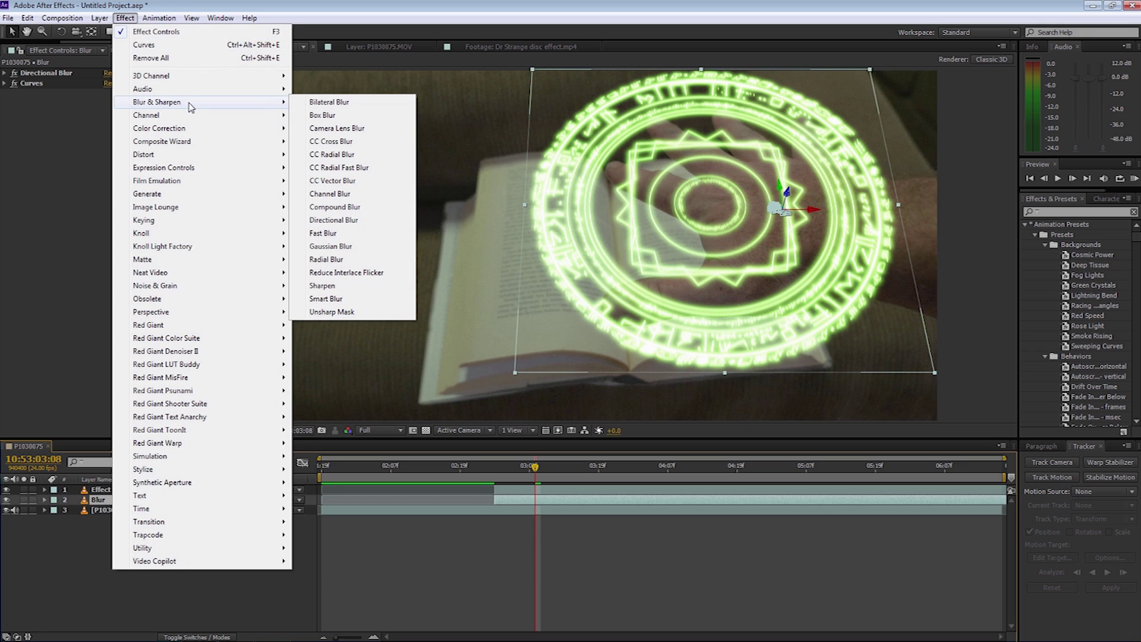
click(342, 246)
click(111, 113)
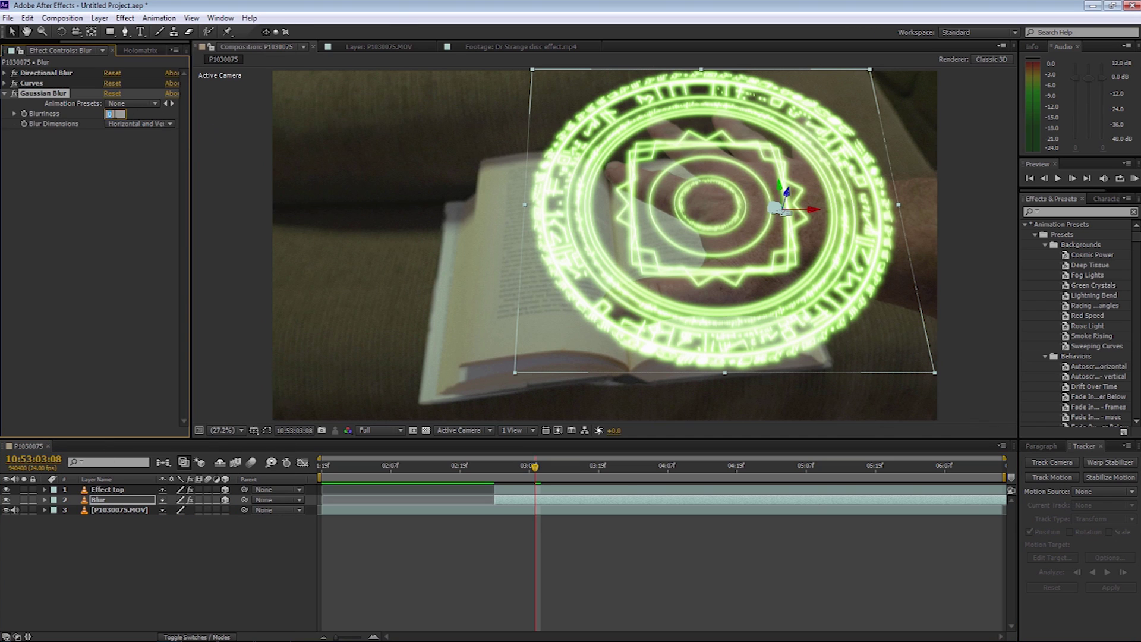
text(300)
key(Return)
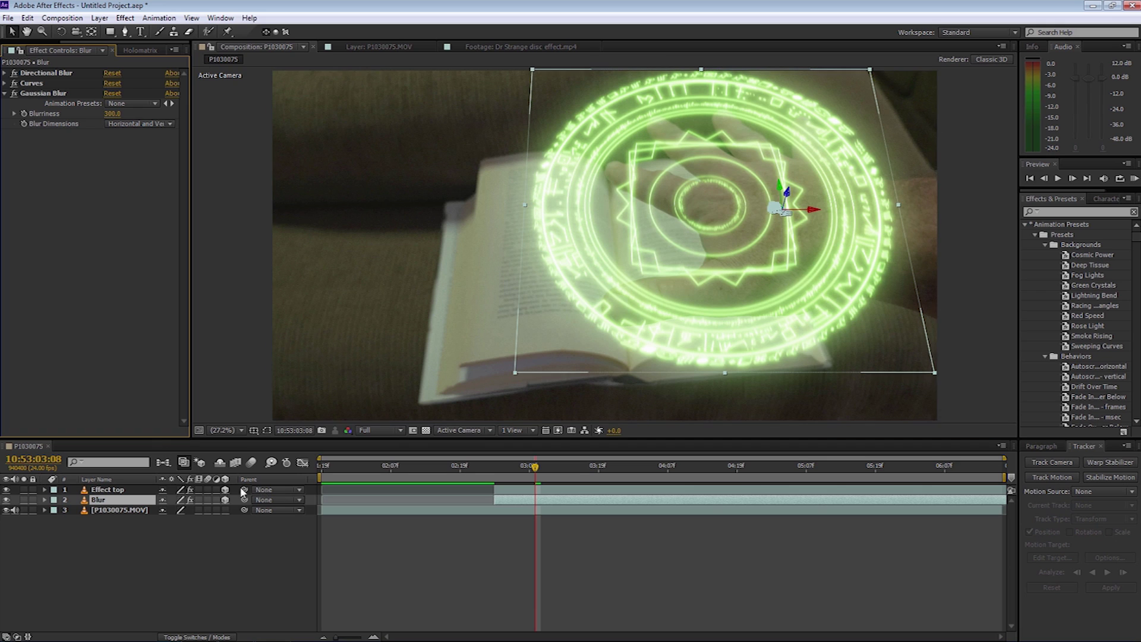
drag(245, 501, 95, 492)
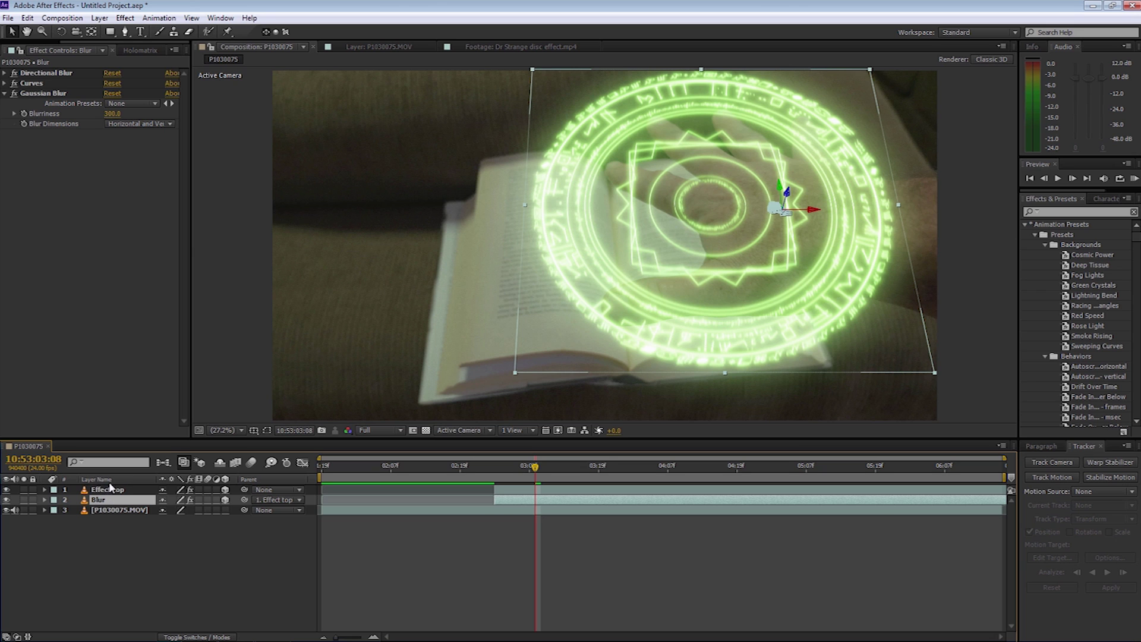
key(KP_0)
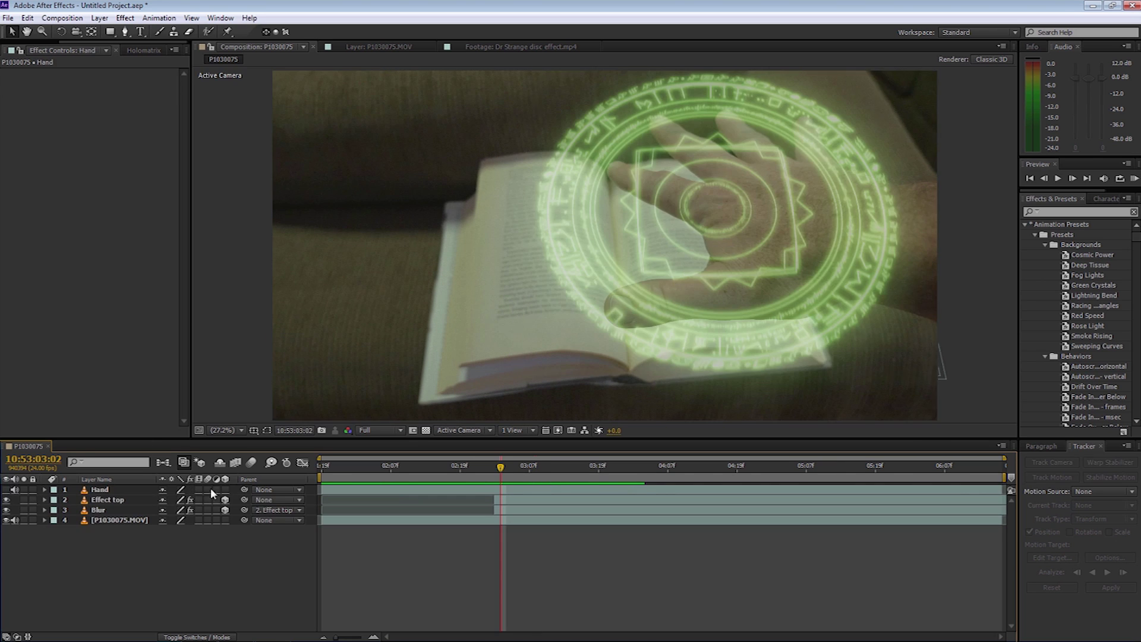
Step: Make the Hand layer visible and trim its start to 10:53:03:01, just where the disc layers begin
key(Page_Up)
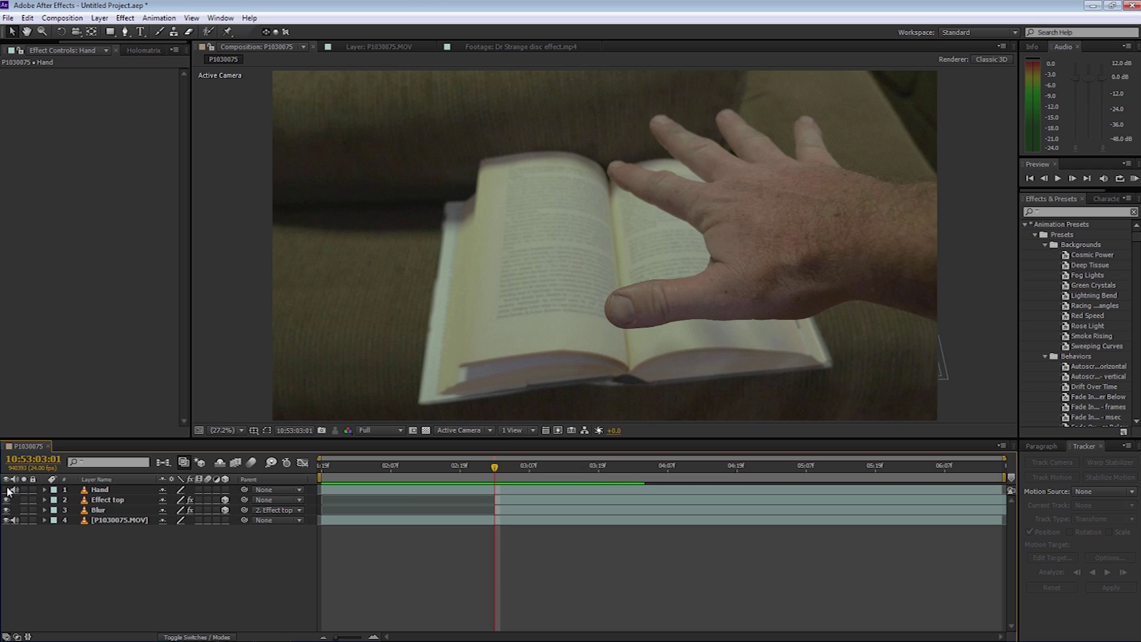
click(128, 489)
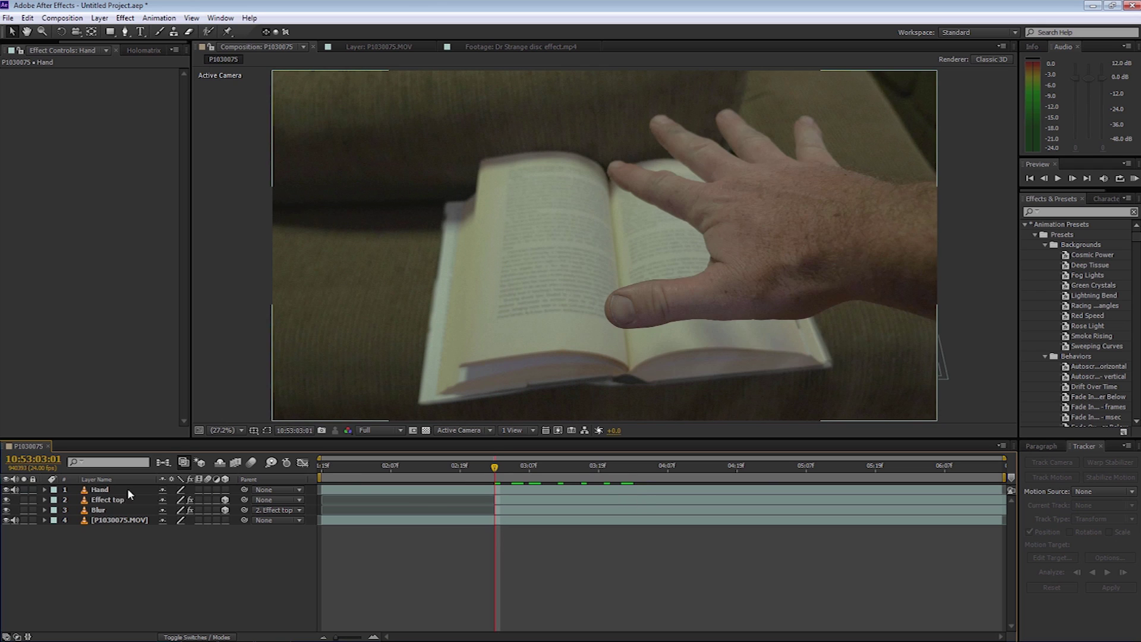
click(101, 492)
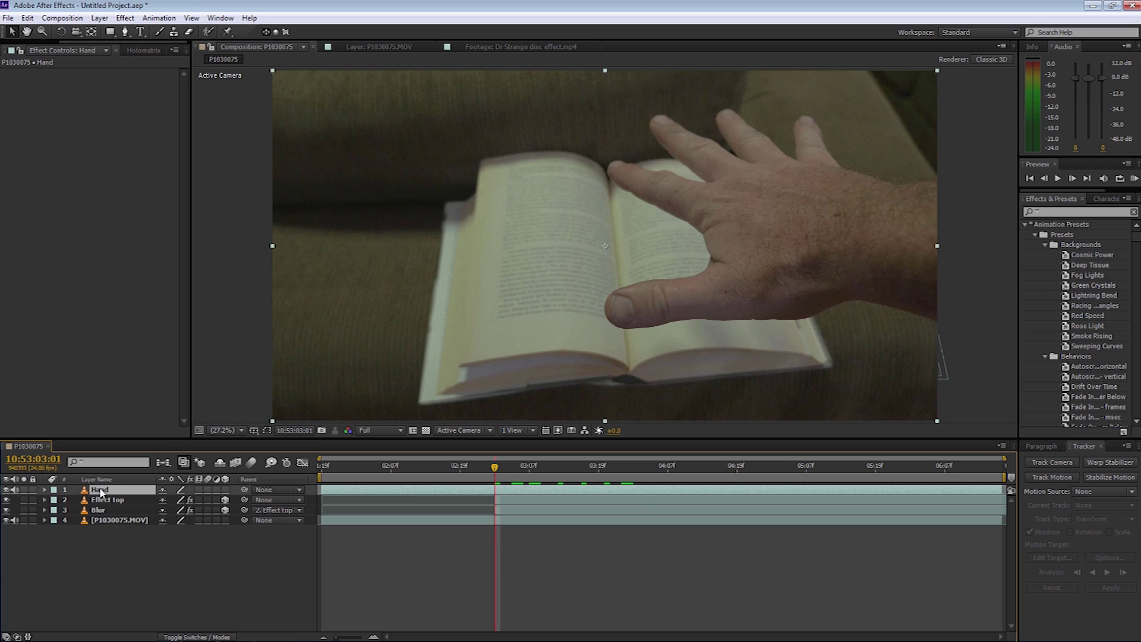
Step: Open the Hand layer on its own and paint Roto Brush foreground strokes over the arm, palm and fingers
click(1052, 476)
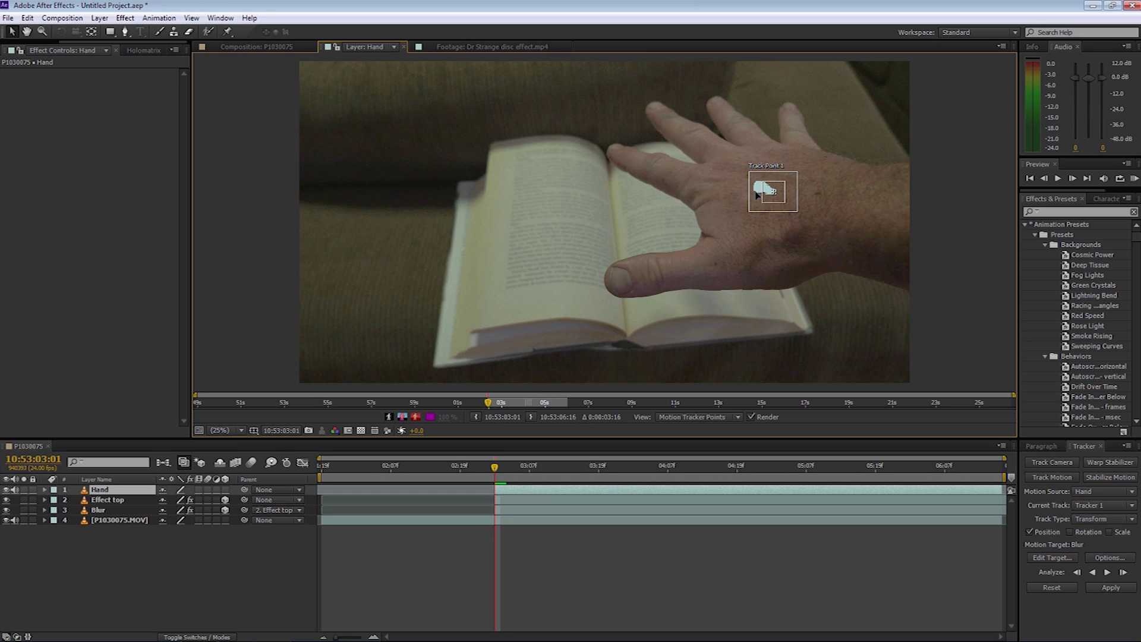
click(209, 33)
drag(918, 174, 814, 161)
mouse_move(798, 123)
mouse_down()
mouse_move(791, 107)
mouse_move(773, 151)
mouse_move(740, 126)
mouse_move(698, 141)
mouse_move(667, 124)
mouse_move(706, 171)
mouse_move(631, 161)
mouse_move(694, 201)
mouse_move(721, 246)
mouse_move(654, 265)
mouse_move(740, 265)
mouse_move(866, 231)
mouse_move(898, 200)
mouse_move(901, 178)
mouse_up()
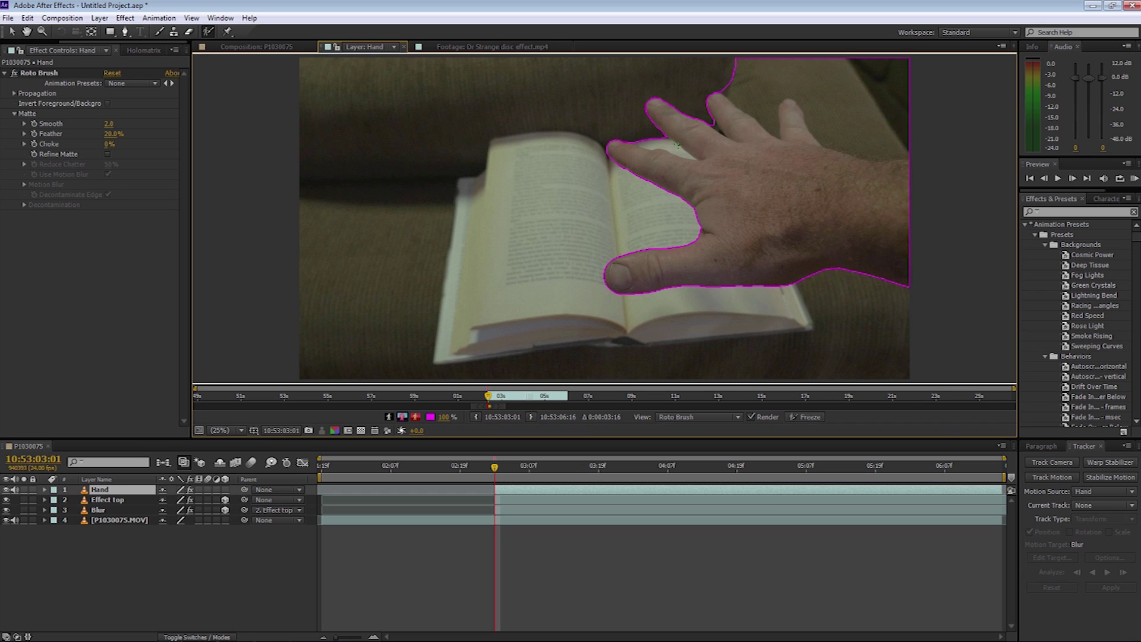
Step: Exclude the background between the fingers and above the hand from the Roto Brush selection
mouse_move(693, 158)
mouse_down()
mouse_move(652, 144)
mouse_move(641, 123)
mouse_up()
drag(709, 122, 708, 121)
drag(738, 61, 823, 91)
drag(924, 121, 925, 121)
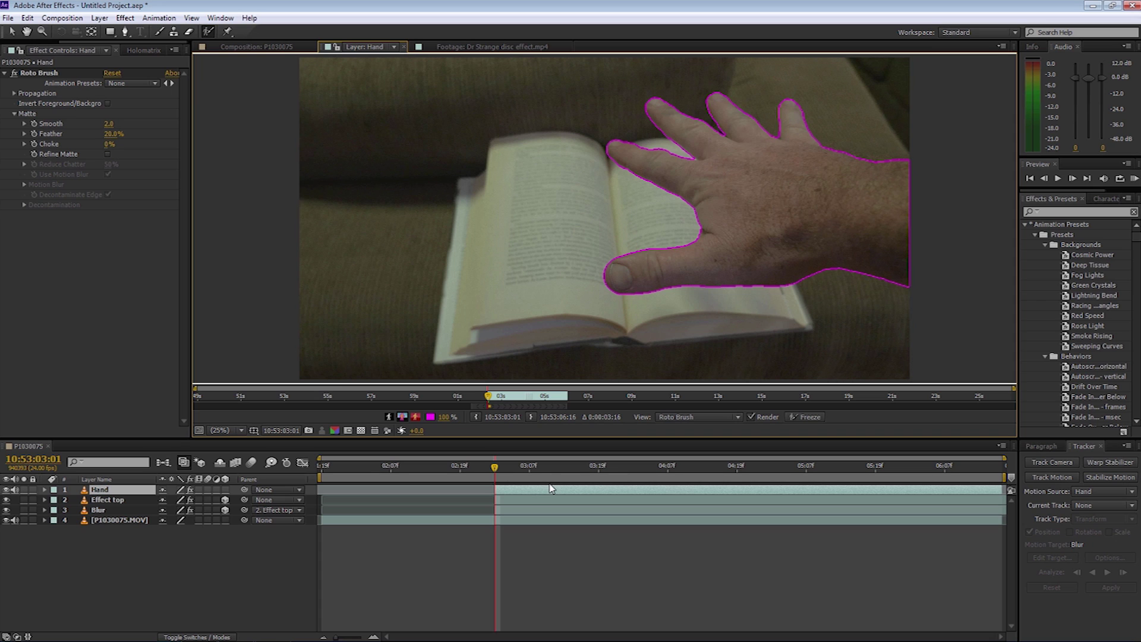
Step: Propagate the Roto Brush outline forward from 10:53:03:01 to about 10:53:03:20, checking that it follows the fingers
key(Page_Down)
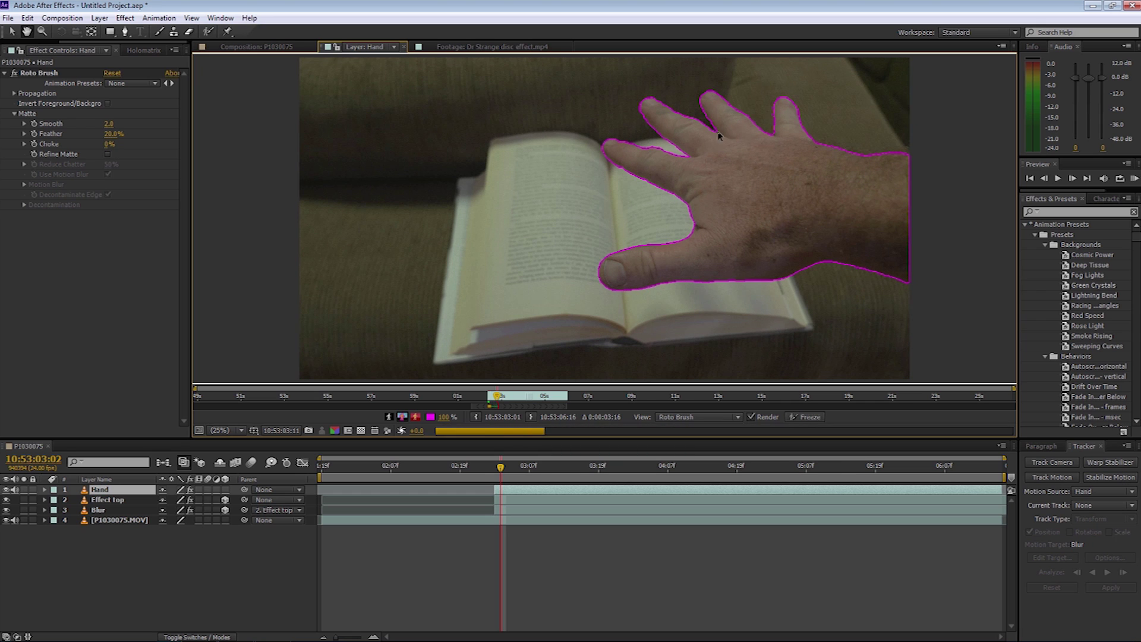
key(z)
click(719, 132)
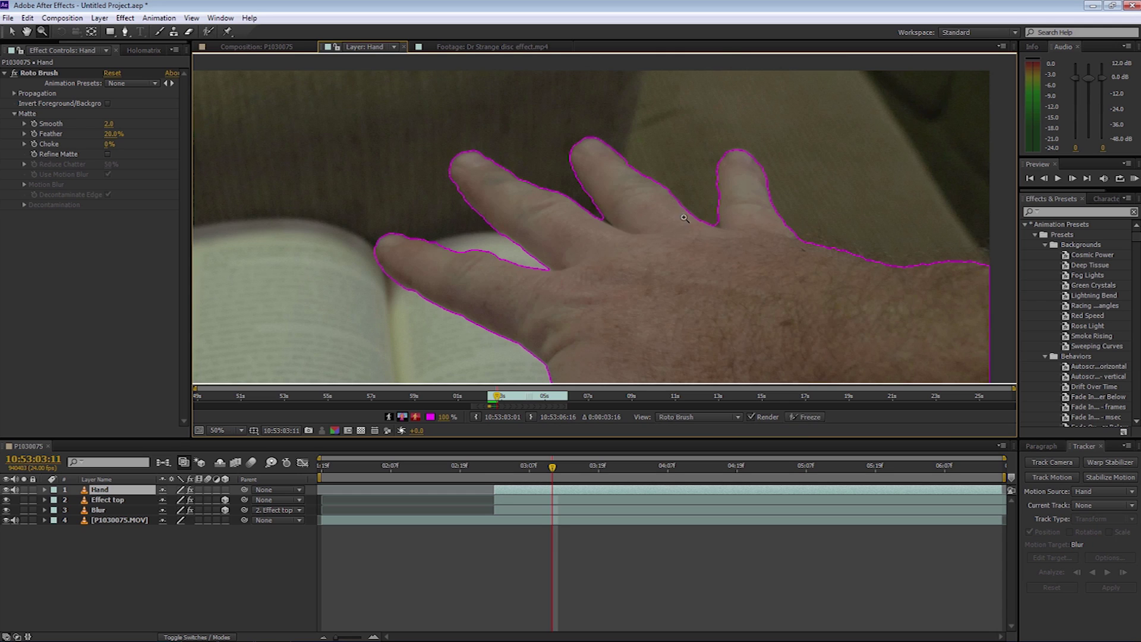
click(208, 31)
key(space)
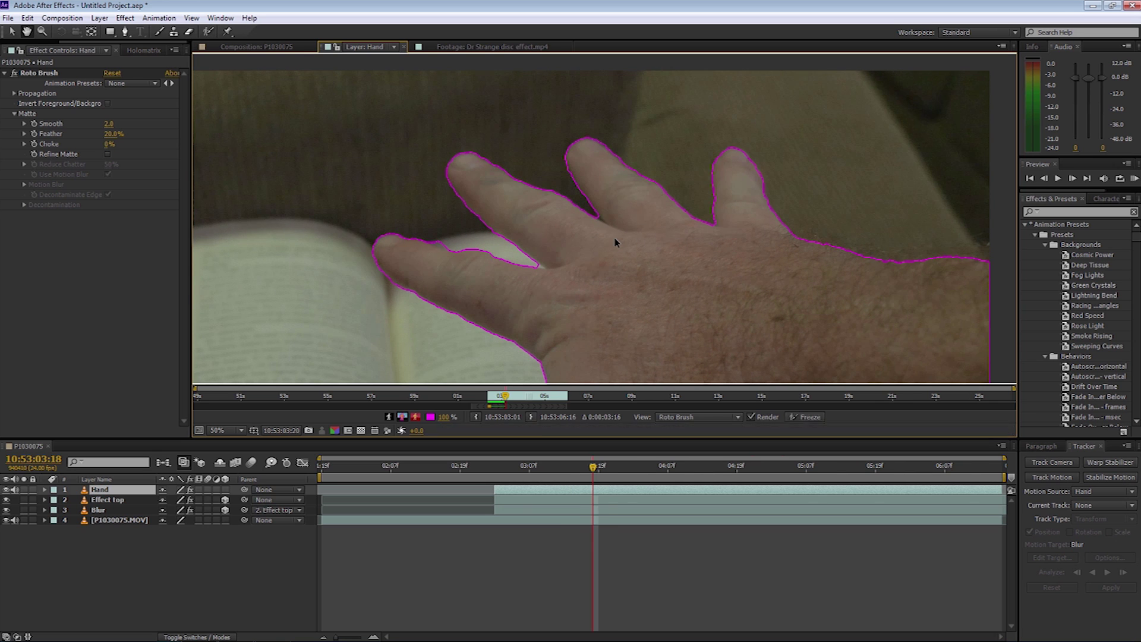
Step: Continue propagating the hand outline frame by frame to 10:53:04:01, rechecking the edges between the fingers on earlier frames
key(alt+w)
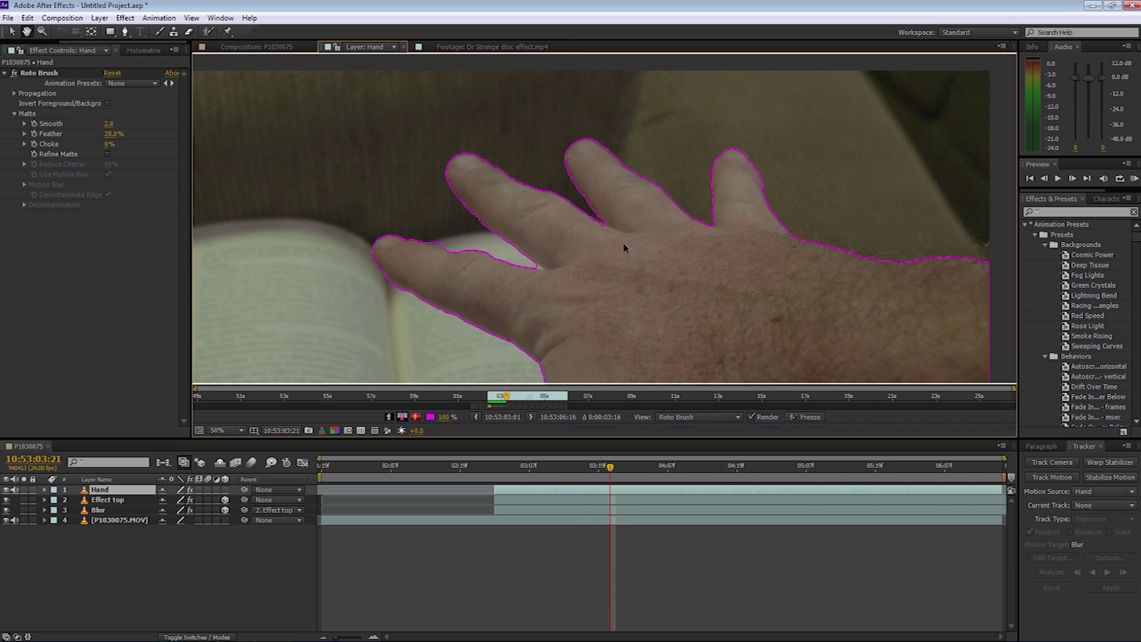
key(Page_Up)
key(Page_Up)
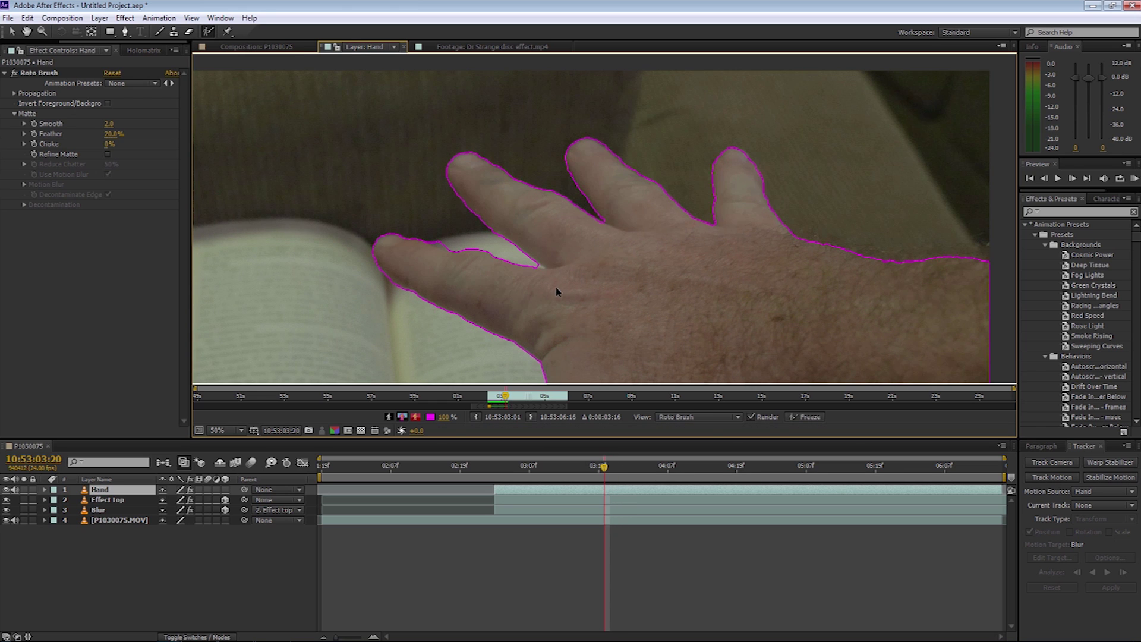
key(Page_Down)
key(Page_Down)
key(v)
key(Page_Down)
key(alt+w)
key(Page_Down)
key(Page_Down)
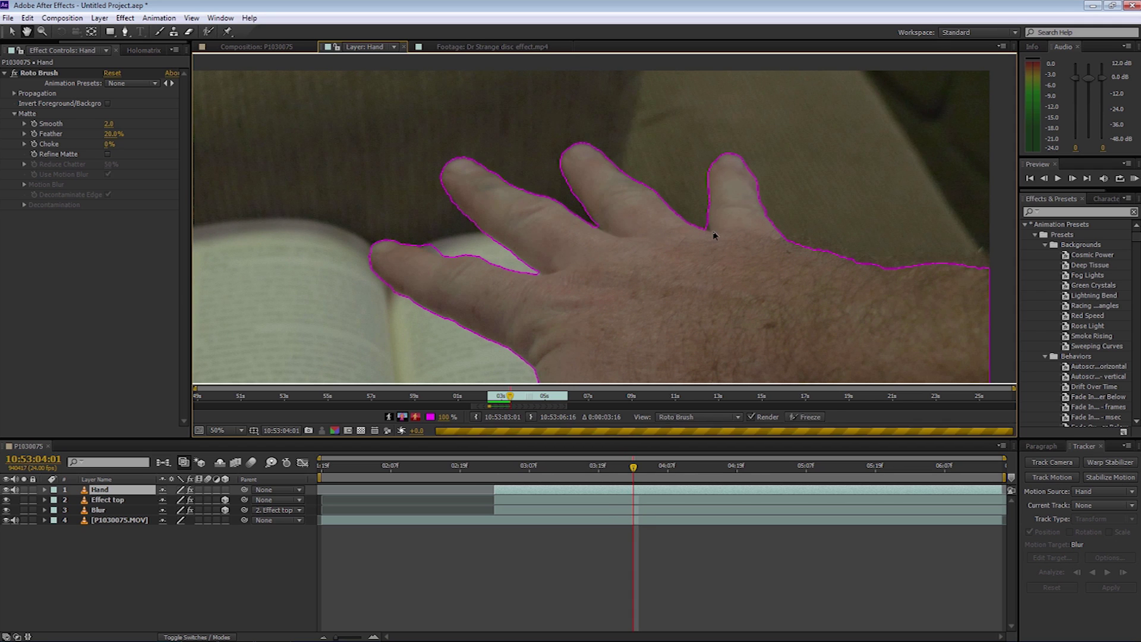
key(alt+w)
key(shift+Page_Up)
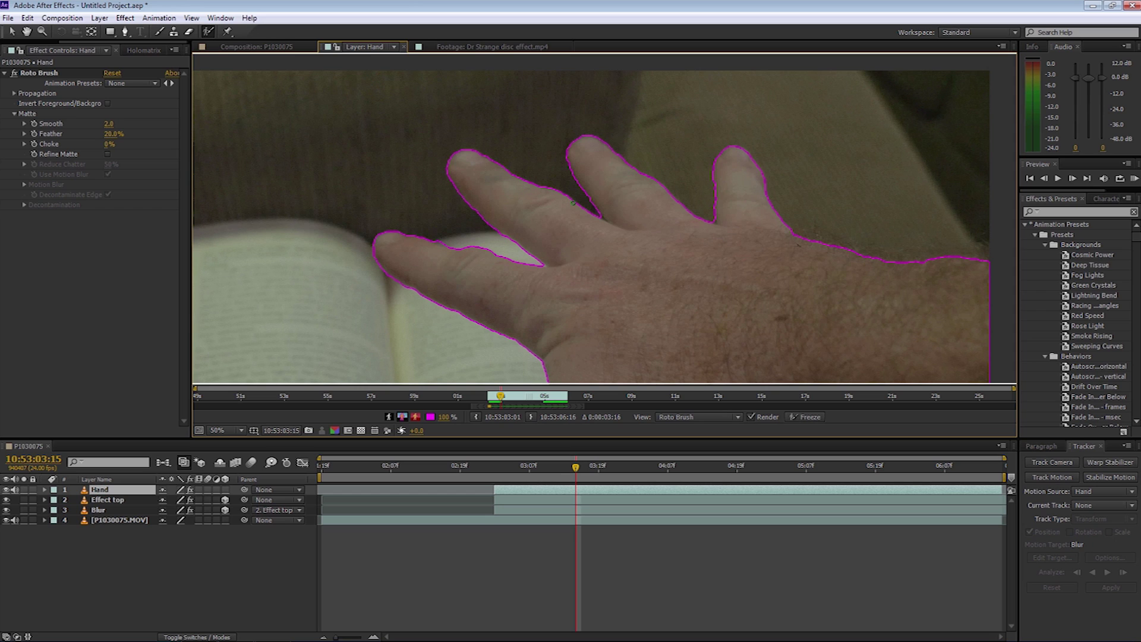
Step: Return to the P1030075 composition and preview the disc appearing behind the cut-out hand
key(z)
alt+click(573, 203)
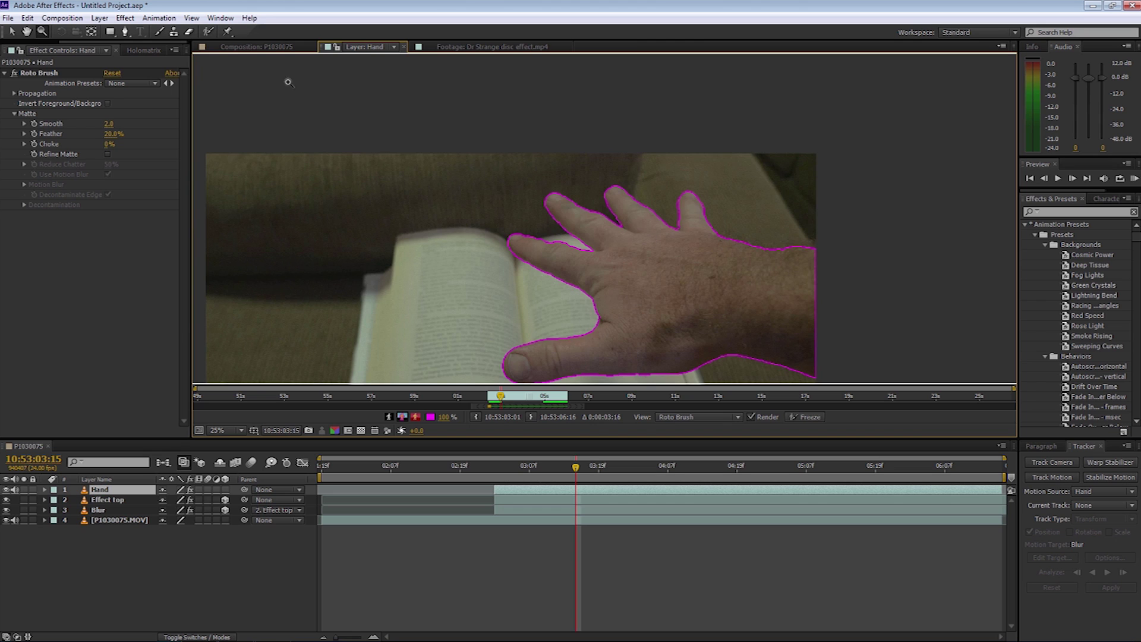
click(253, 49)
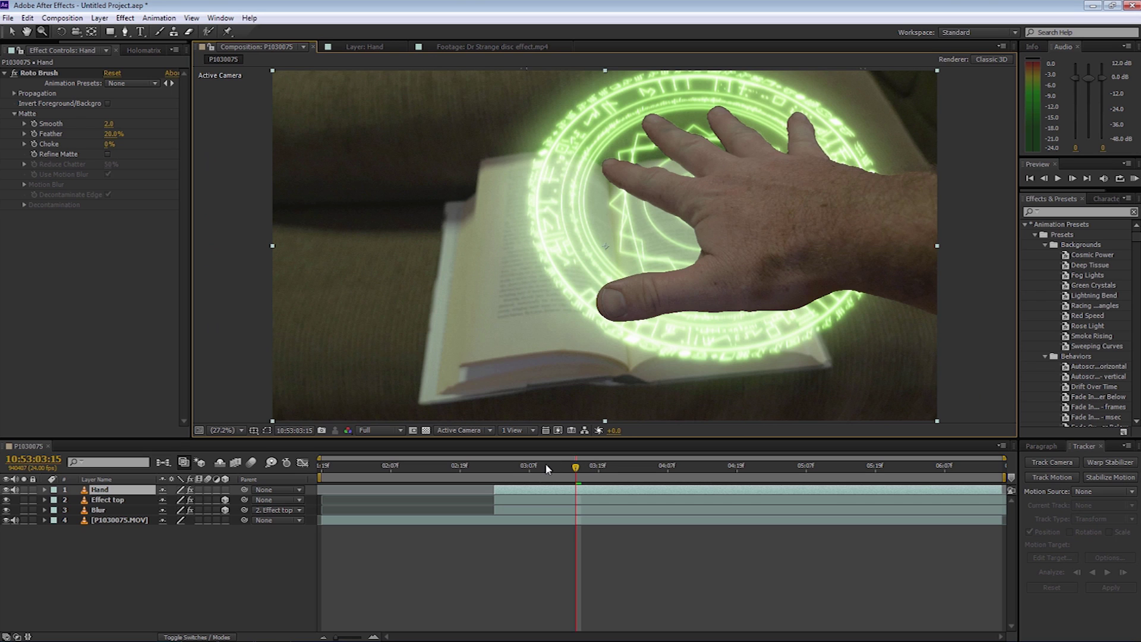
key(space)
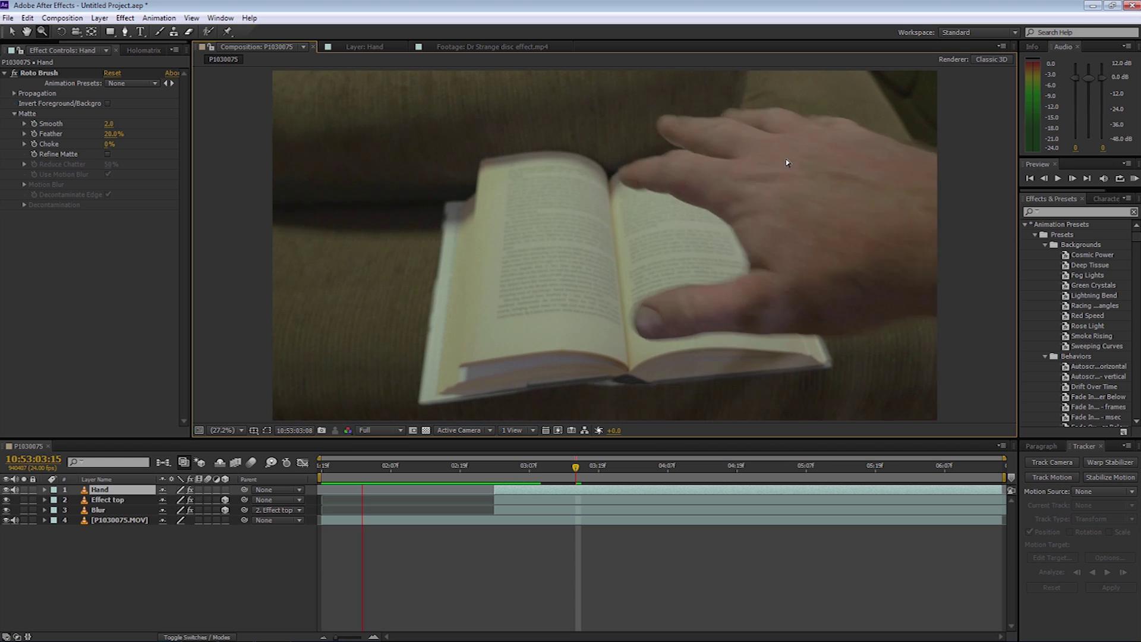
key(z)
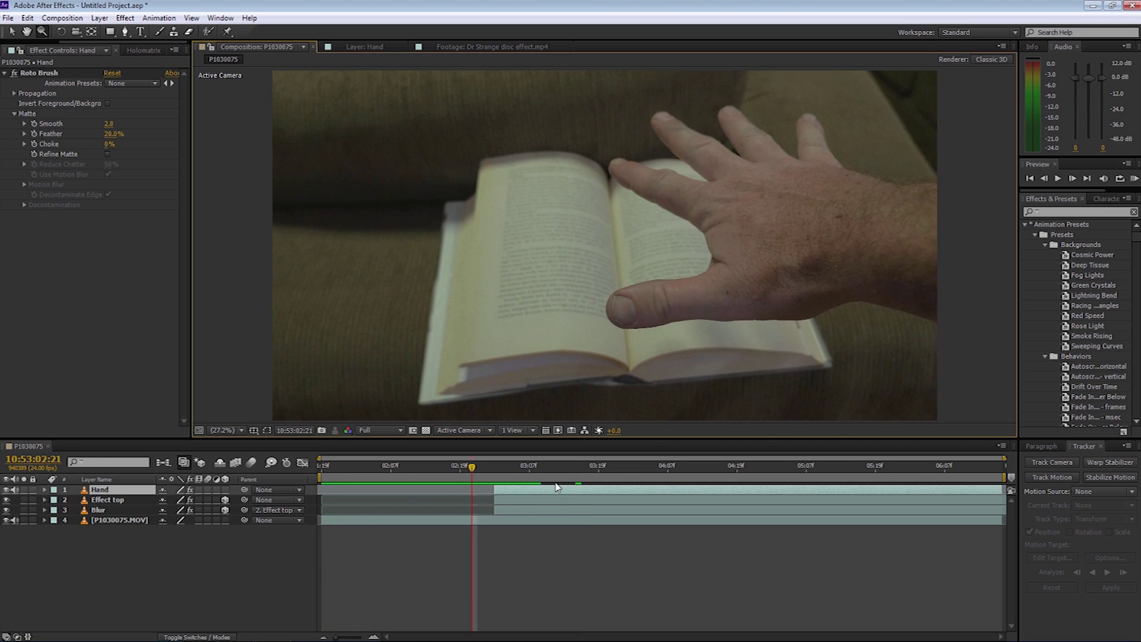
Step: Refine the Hand layer's Roto Brush matte with Smooth 10, Feather 30% and Choke 15%
click(529, 476)
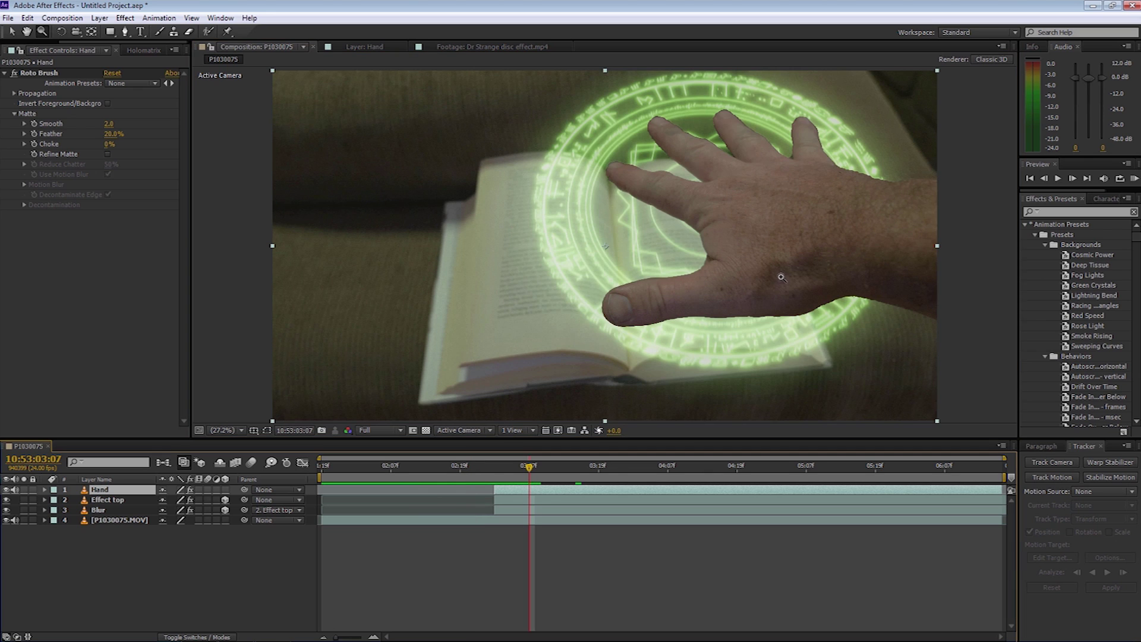
click(111, 126)
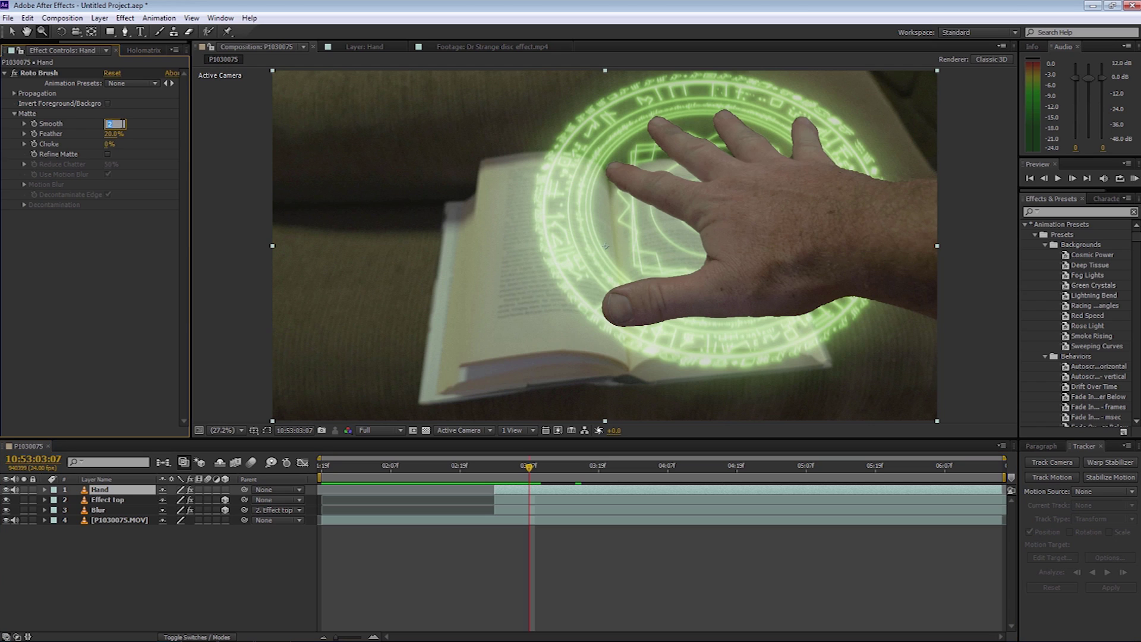
key(Return)
key(v)
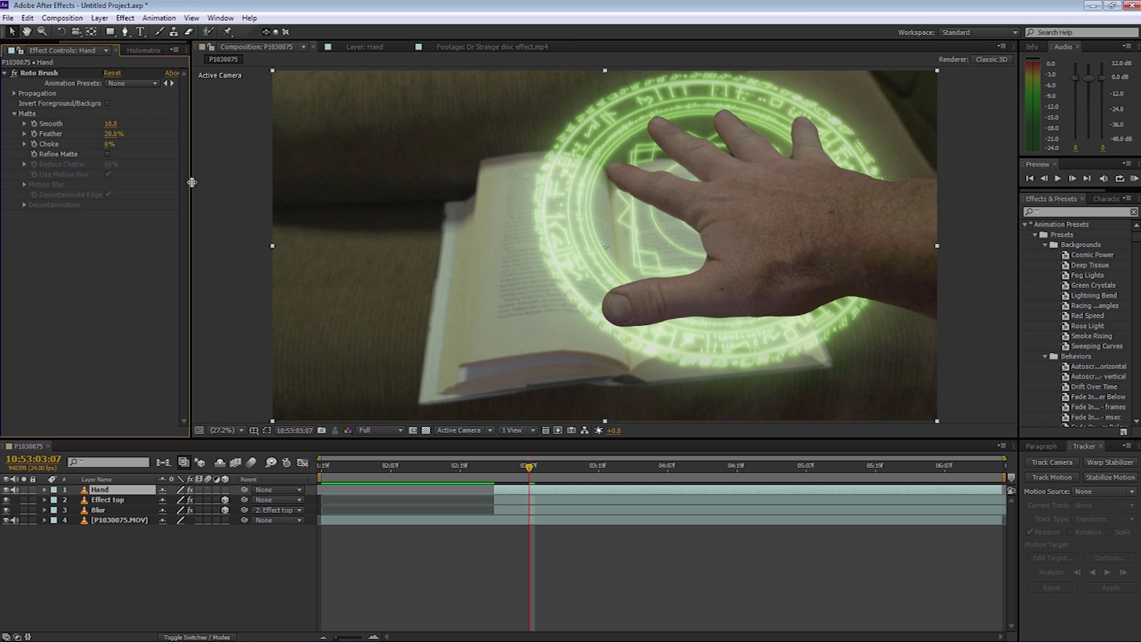
click(114, 134)
text(30)
key(Return)
click(112, 144)
text(15)
key(Return)
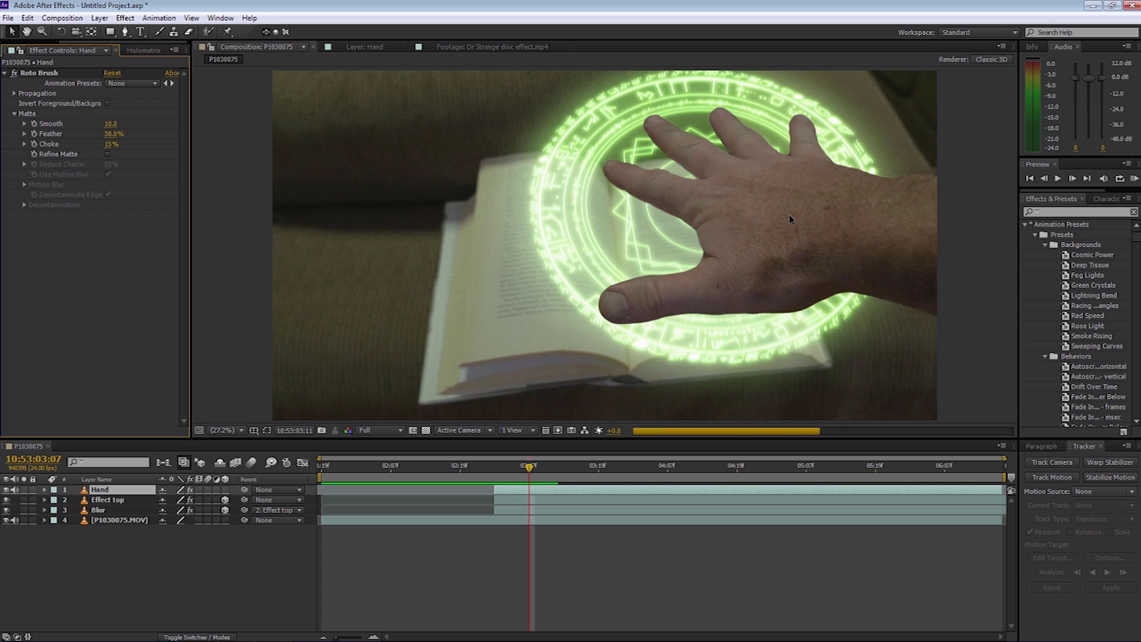
Step: Find the Light Wrap effect, apply it to the Hand layer, and set its Background Layer to Effect top
click(1030, 211)
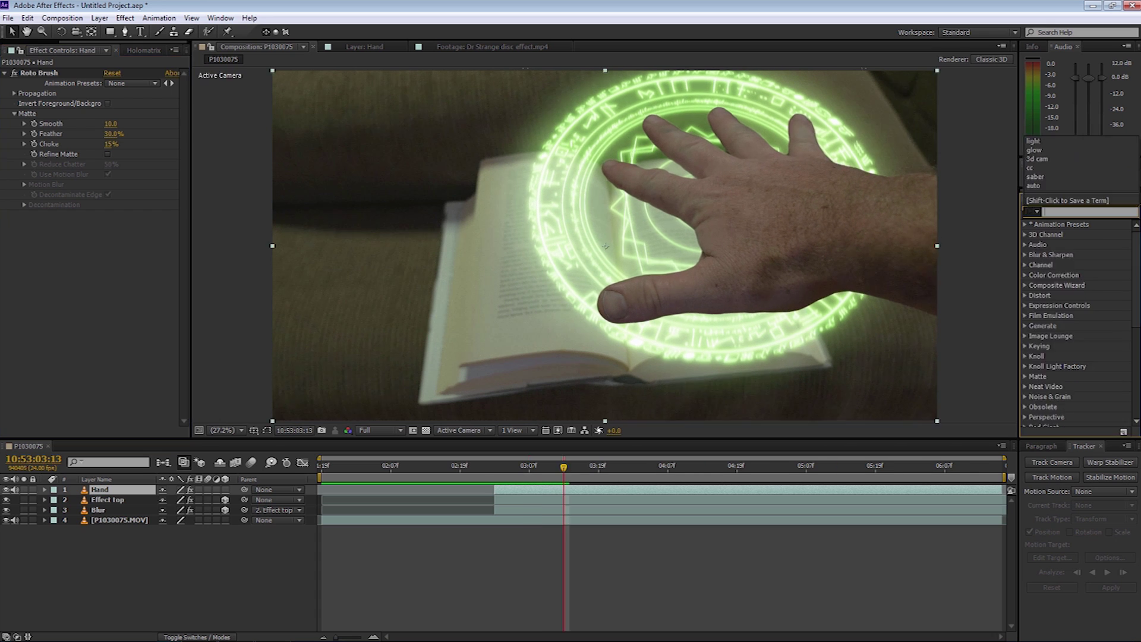
text(light)
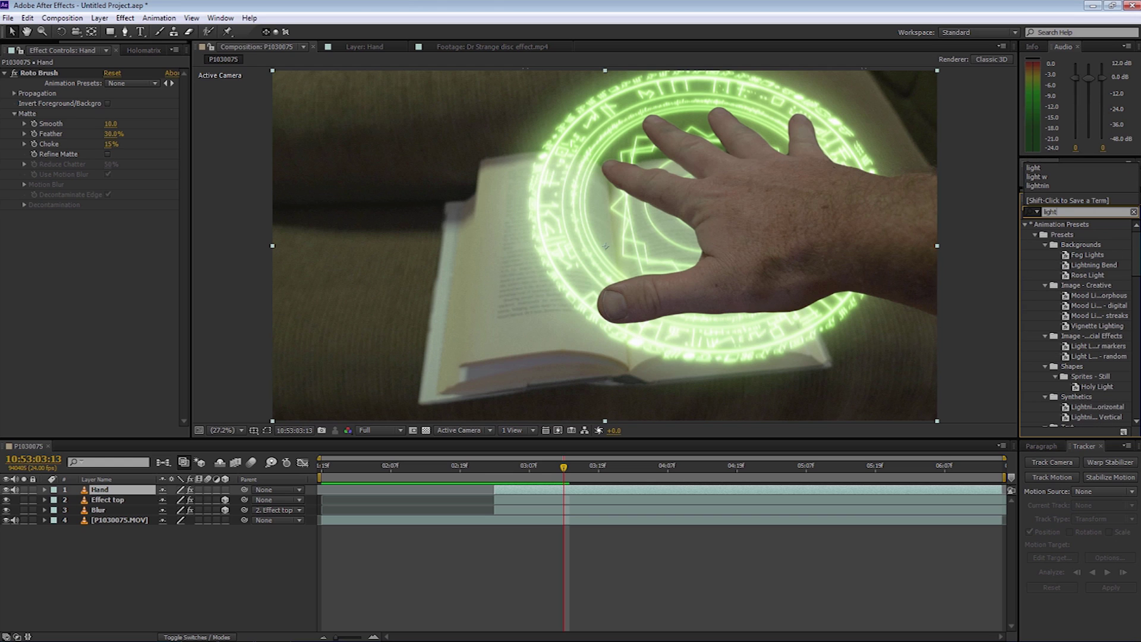
click(1028, 213)
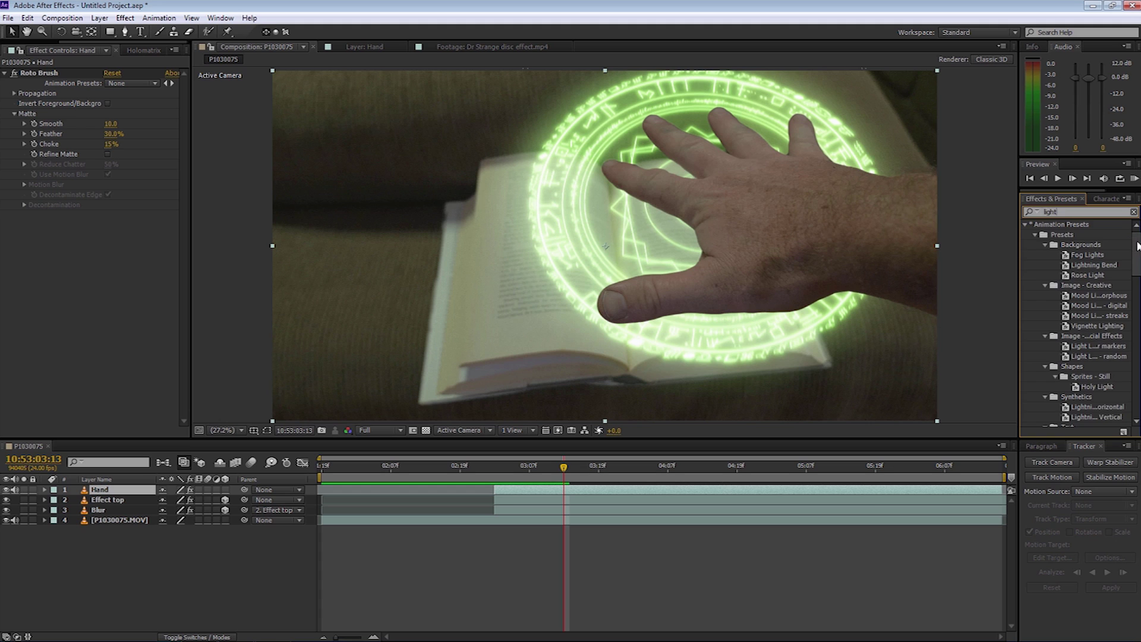
scroll(1137, 271, down, 3)
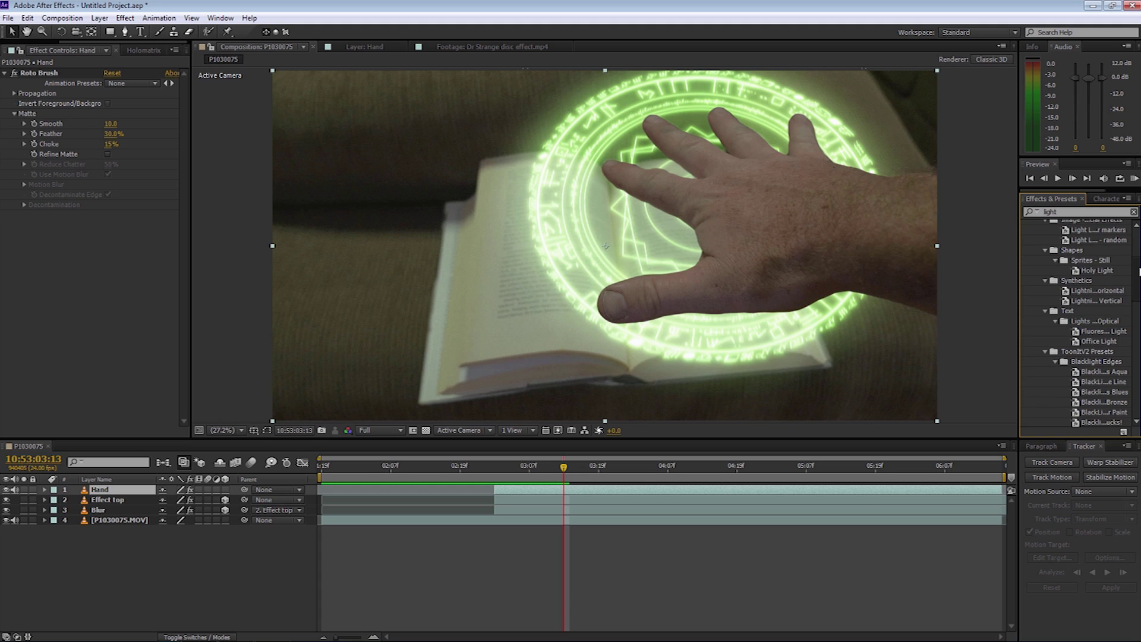
scroll(1136, 271, down, 5)
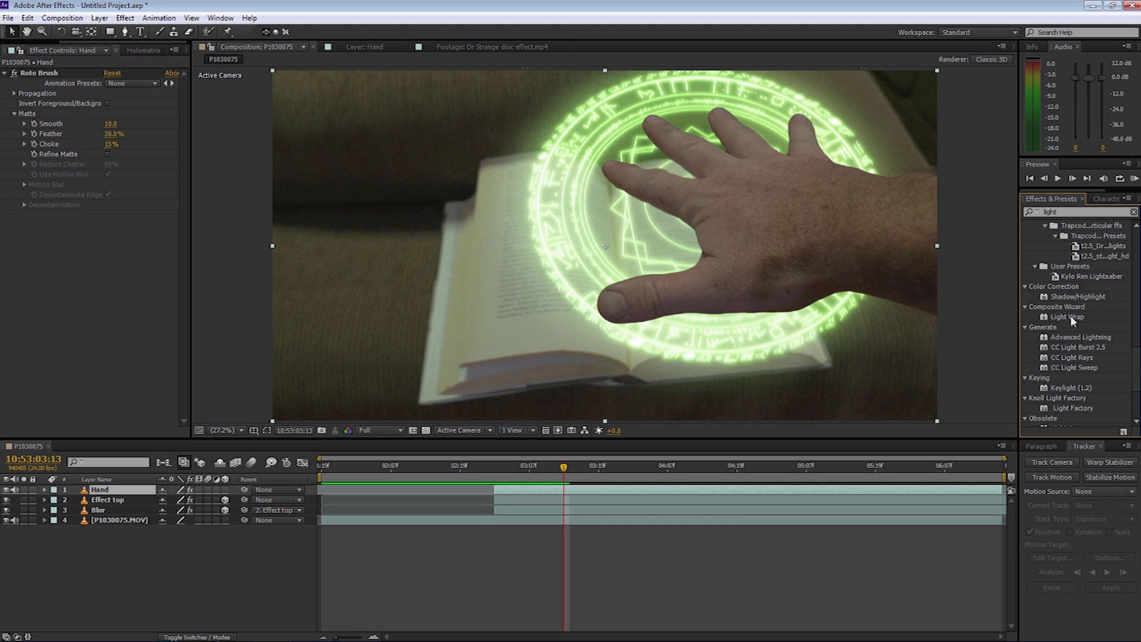
drag(1073, 320, 616, 489)
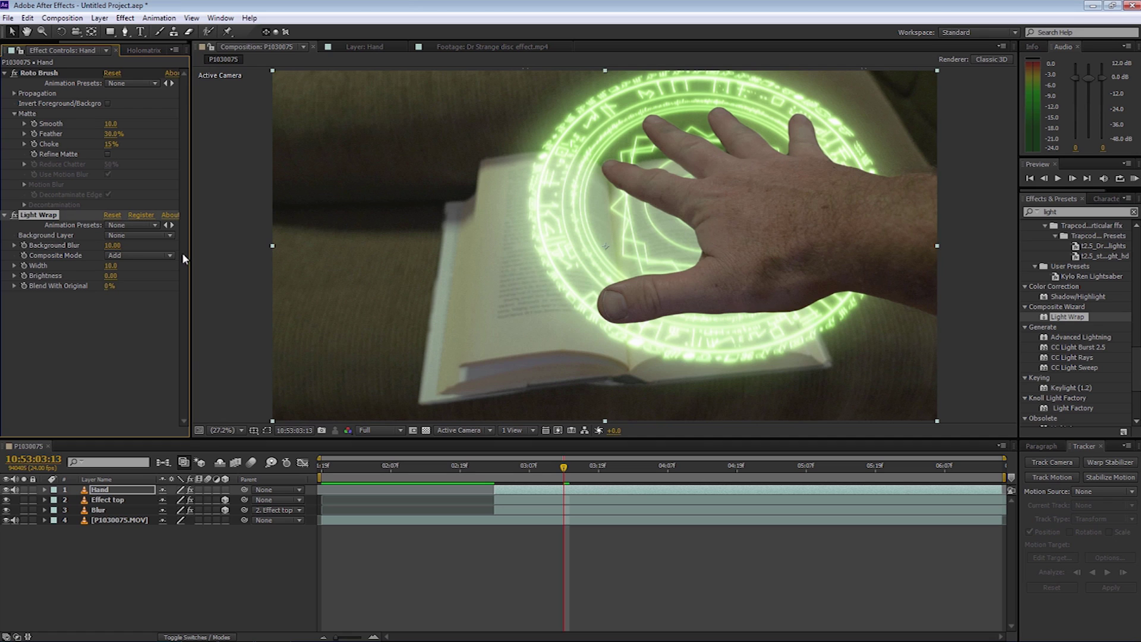
click(114, 234)
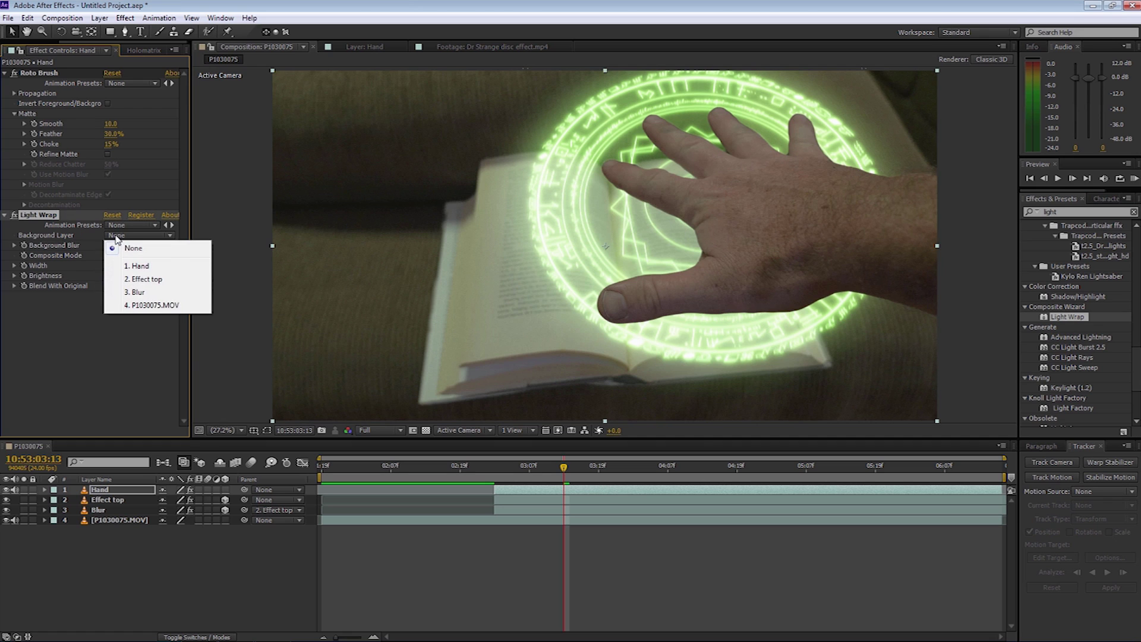
click(152, 280)
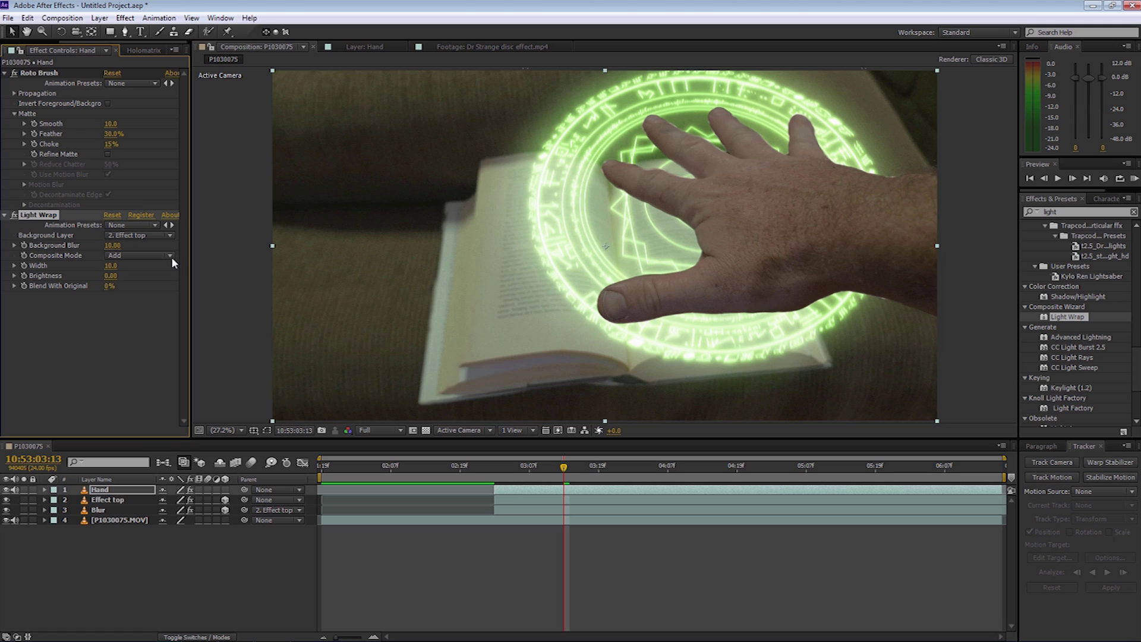
Step: Set the Hand layer's Light Wrap to Screen composite mode, Width 20 and Blend With Original 10%
click(125, 255)
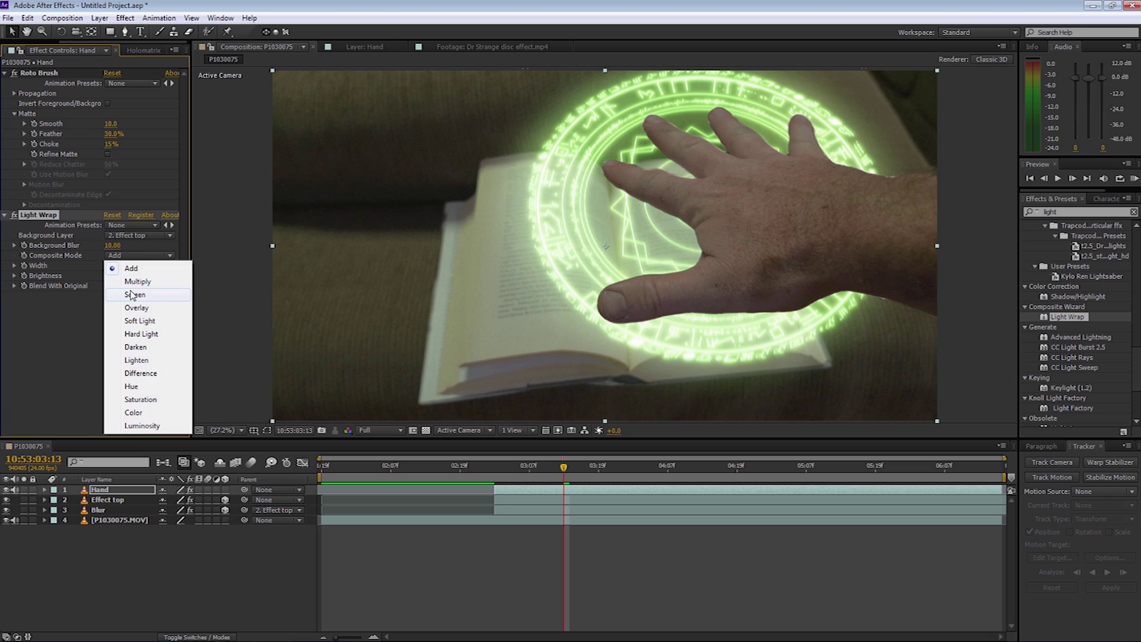
click(130, 290)
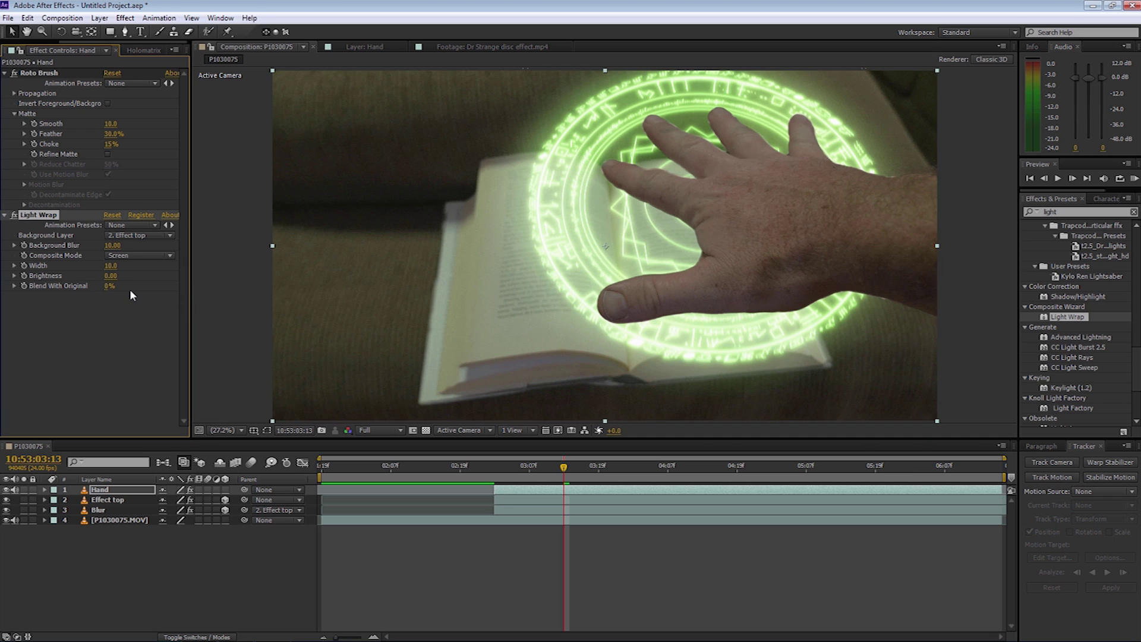
drag(115, 266, 159, 288)
text(10)
click(116, 327)
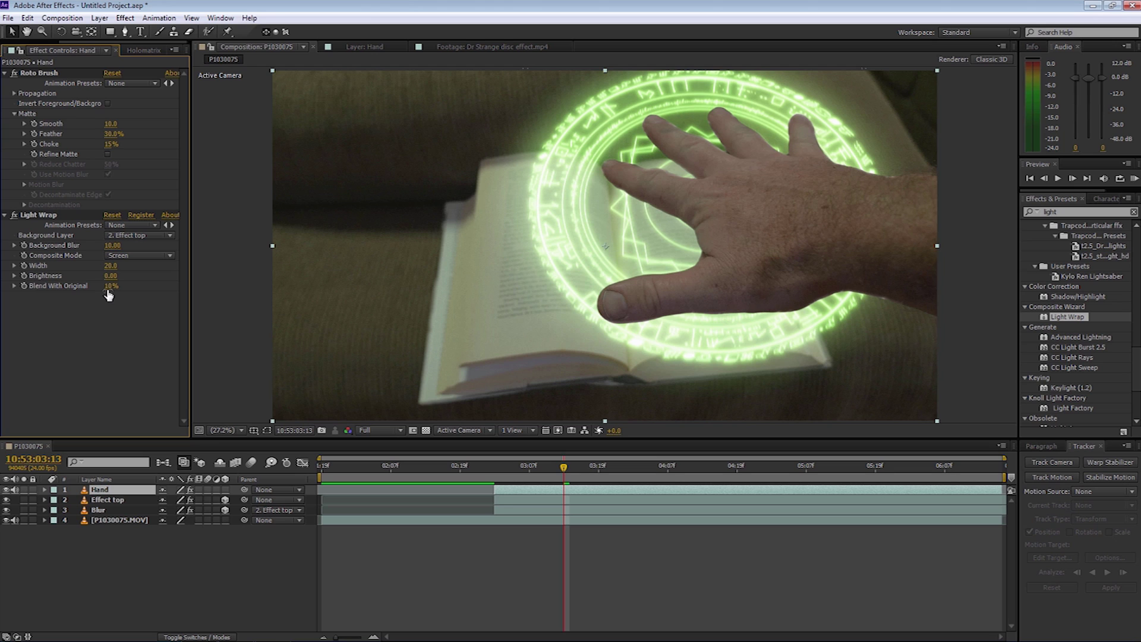
Step: Set the Light Wrap's Background Blur to 32, Width to 25 and Brightness to 0.15, and preview the composite
drag(112, 245, 130, 245)
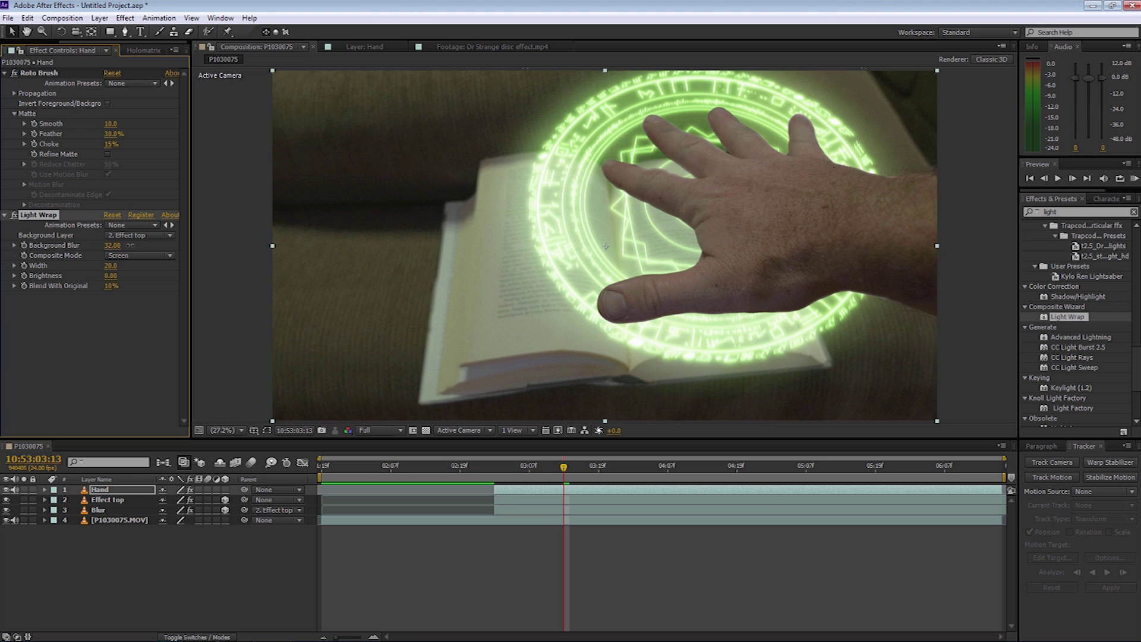
click(113, 267)
text(25)
click(115, 305)
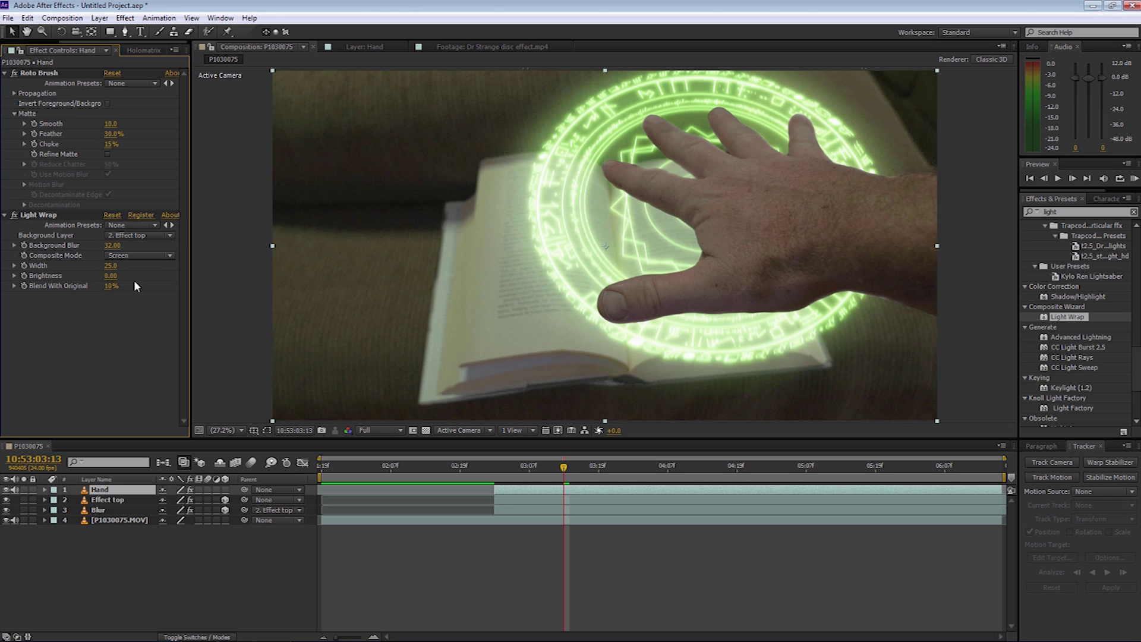
drag(115, 282, 131, 279)
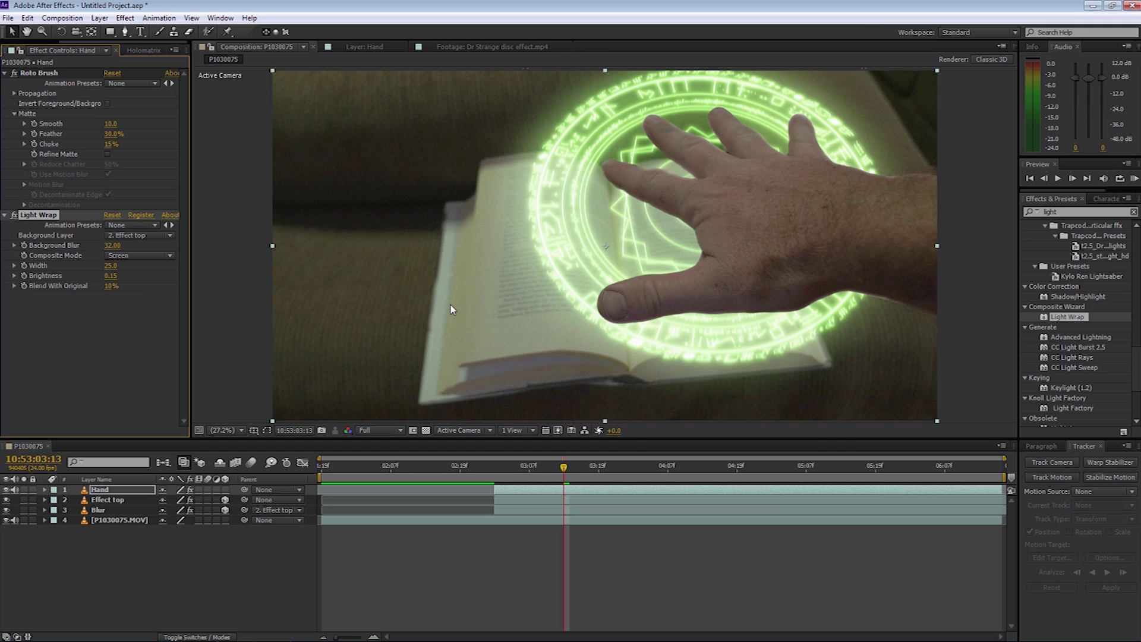
key(KP_0)
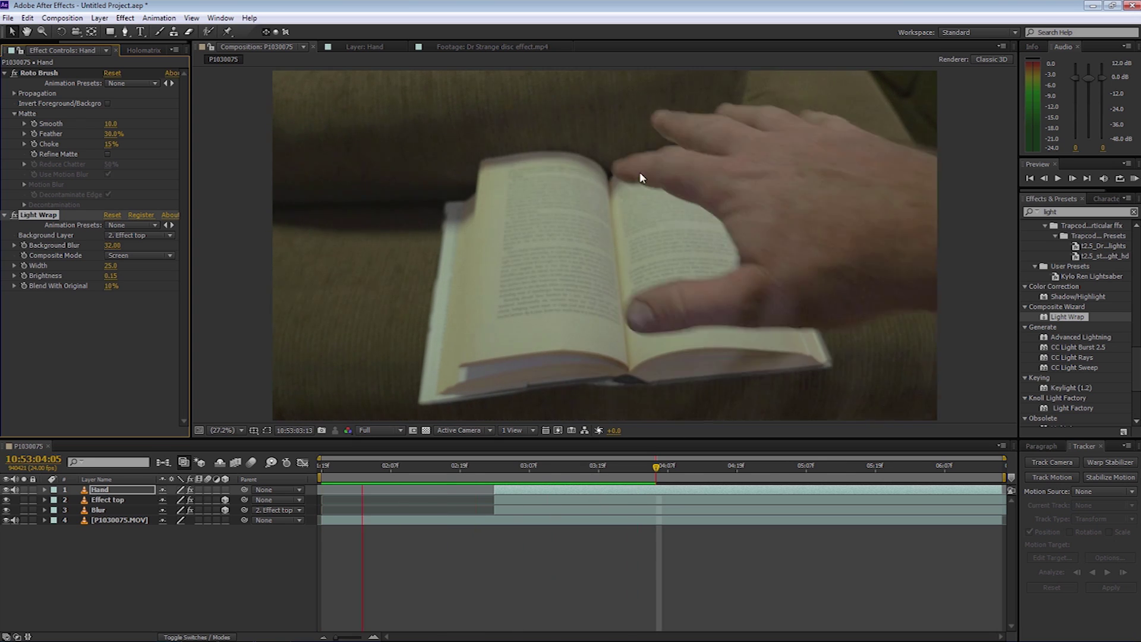
key(space)
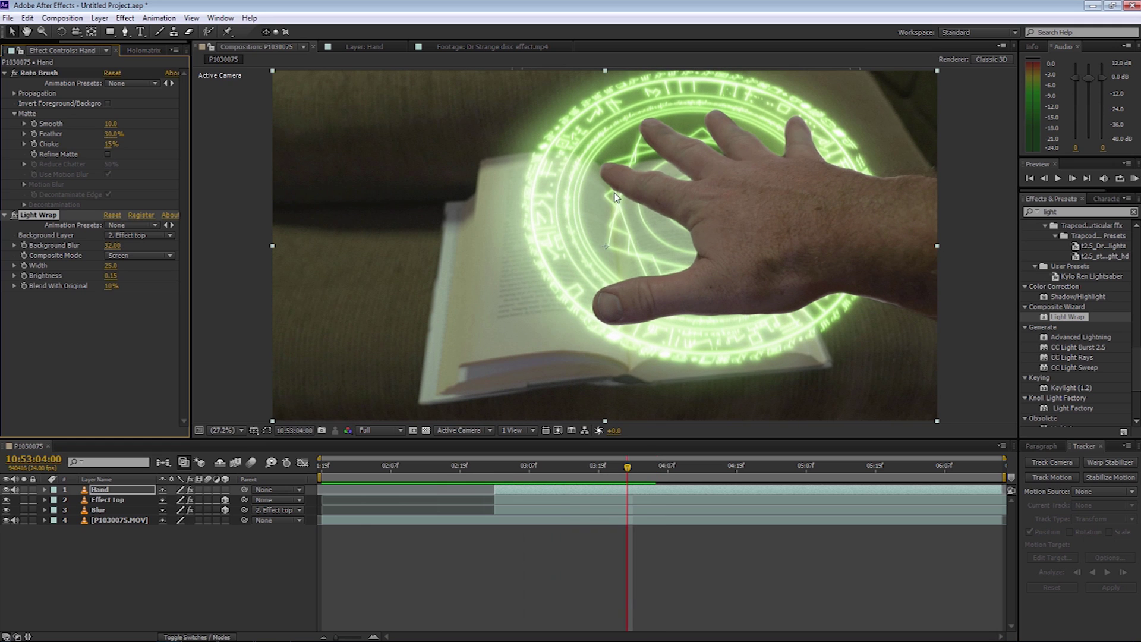
Step: Rotate the Effect top layer slightly in 3D so the magic disc tilts back behind the hand
click(107, 501)
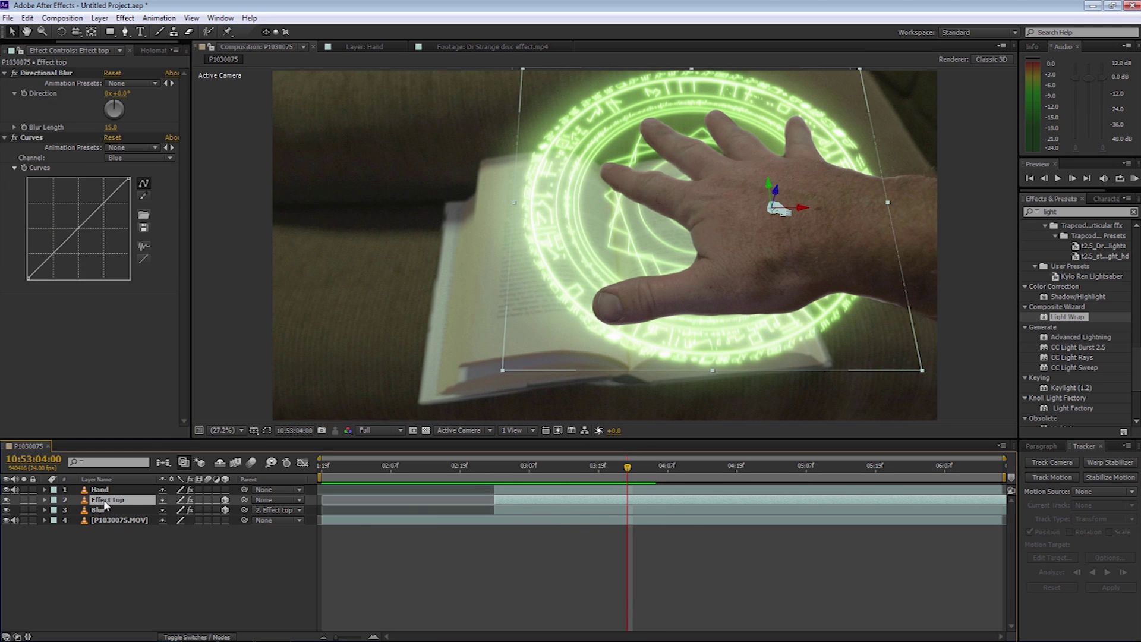
key(w)
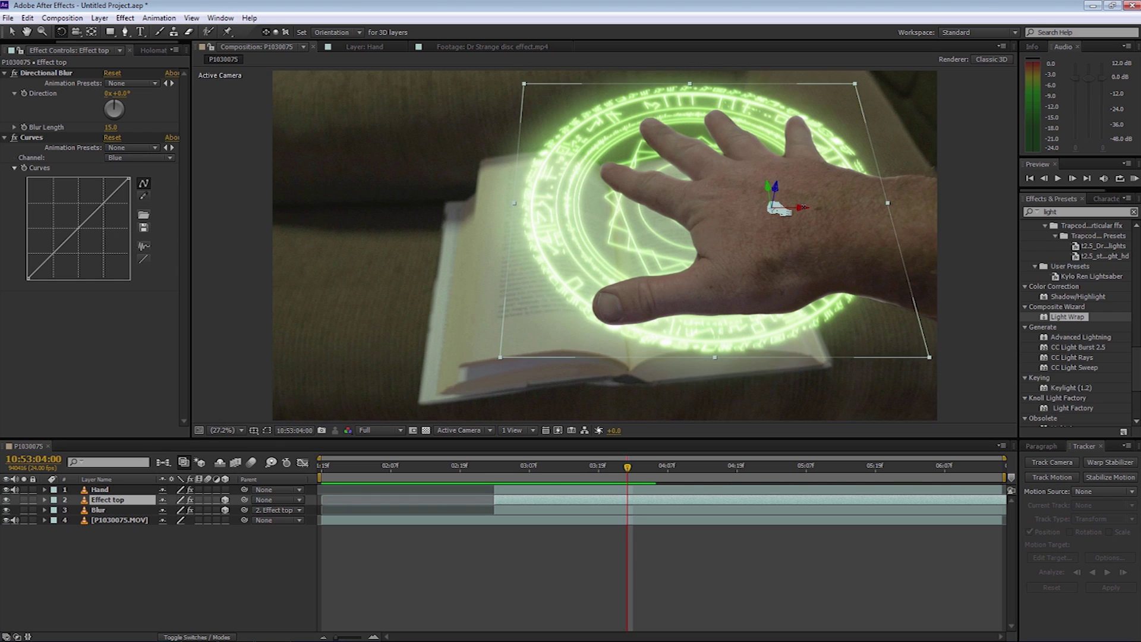
drag(779, 209, 778, 209)
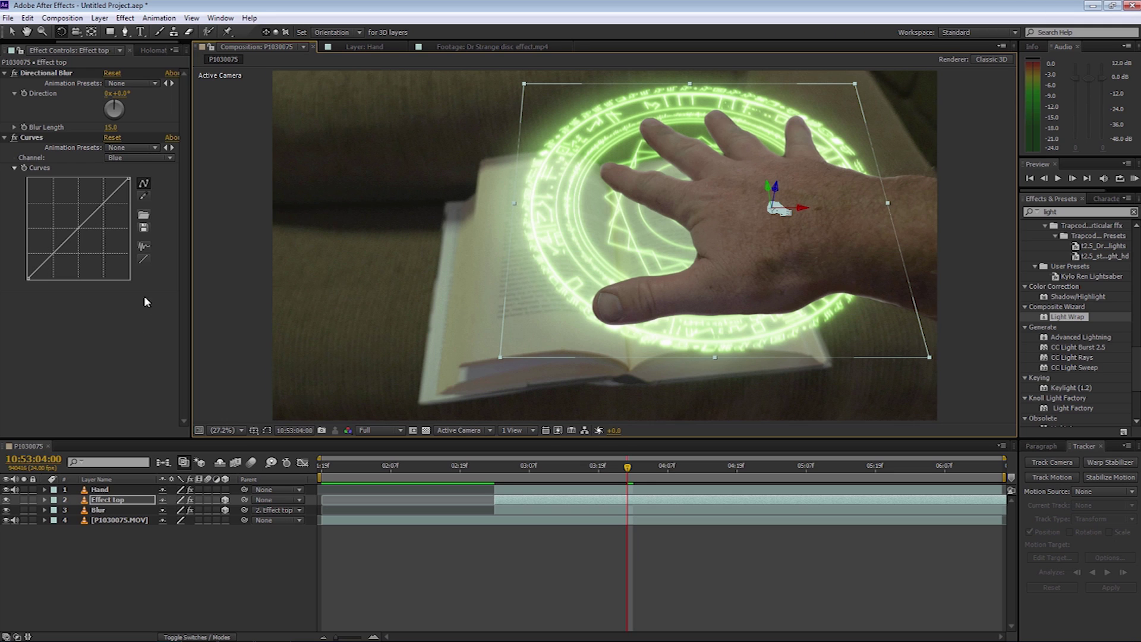
Step: Recolour the Effect top disc orange with its Curves effect by raising Red, lowering Green slightly and strongly lowering Blue
click(145, 158)
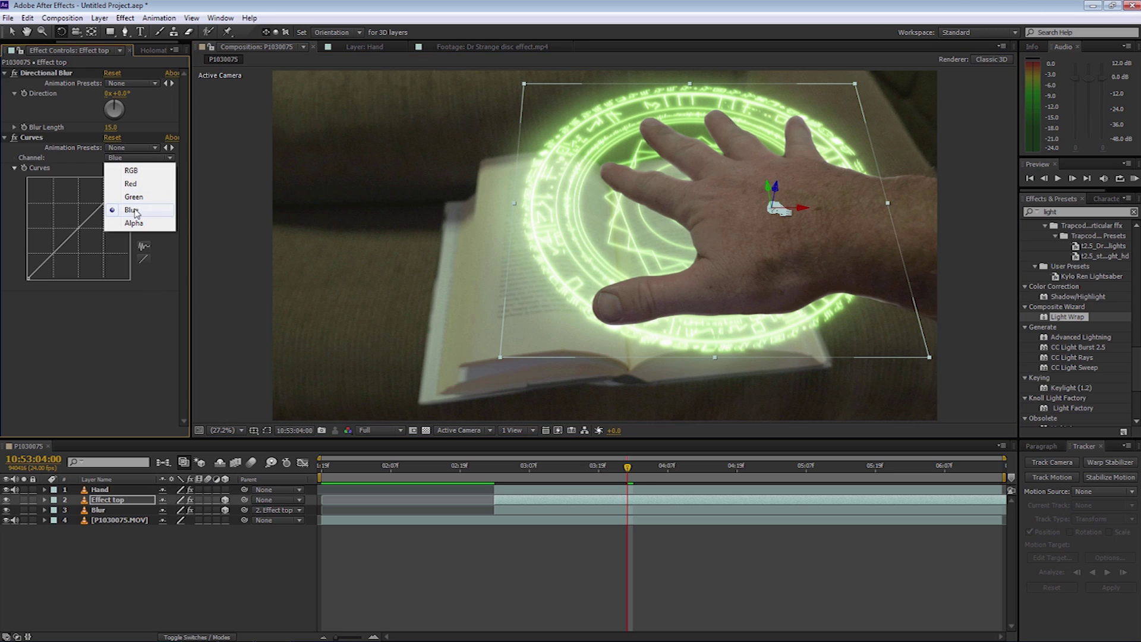
click(131, 183)
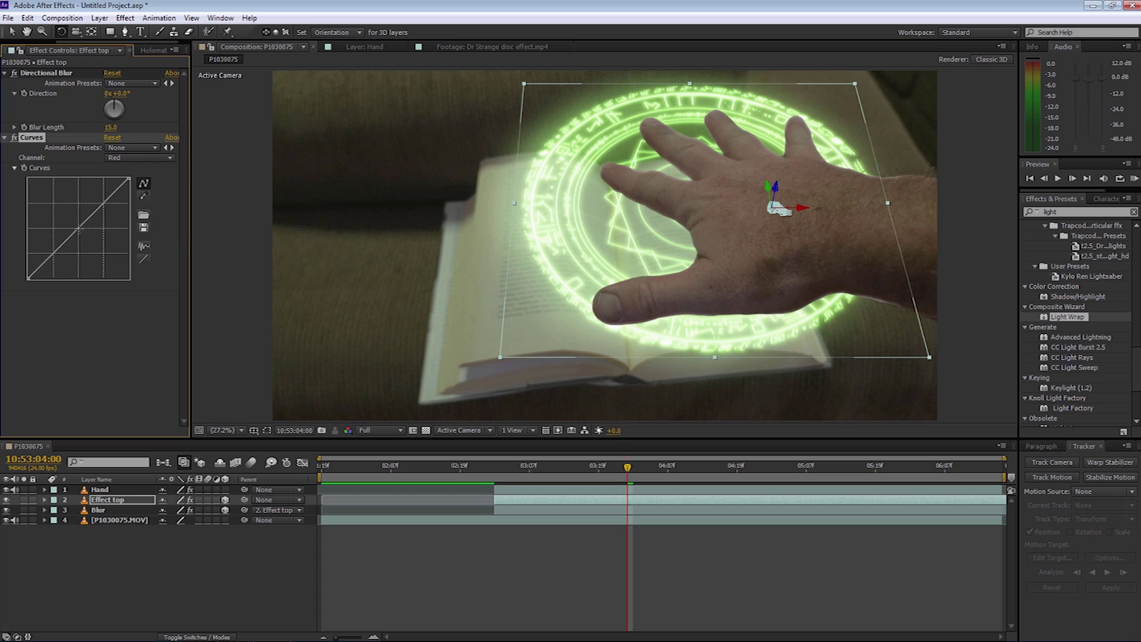
drag(78, 229, 69, 210)
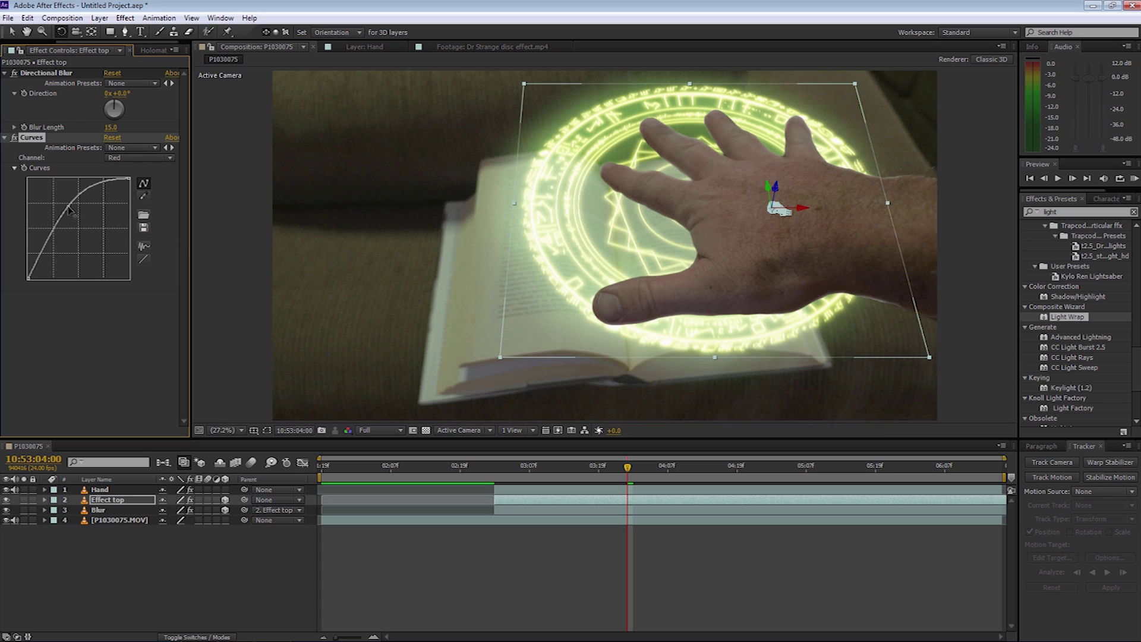
click(140, 158)
click(128, 197)
drag(66, 208, 89, 237)
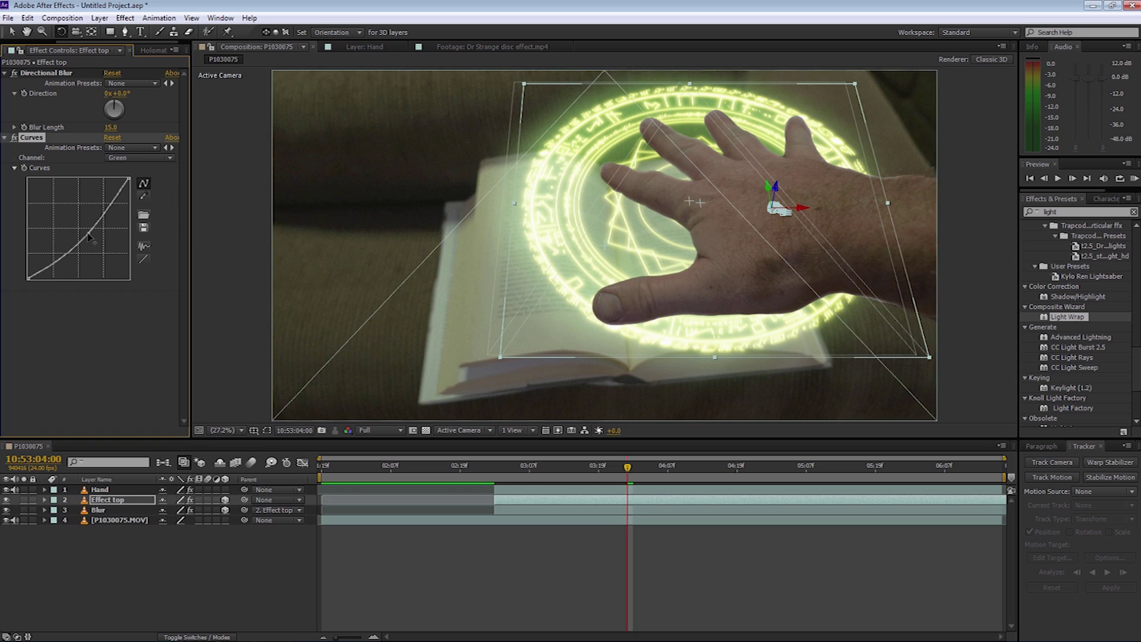
click(141, 158)
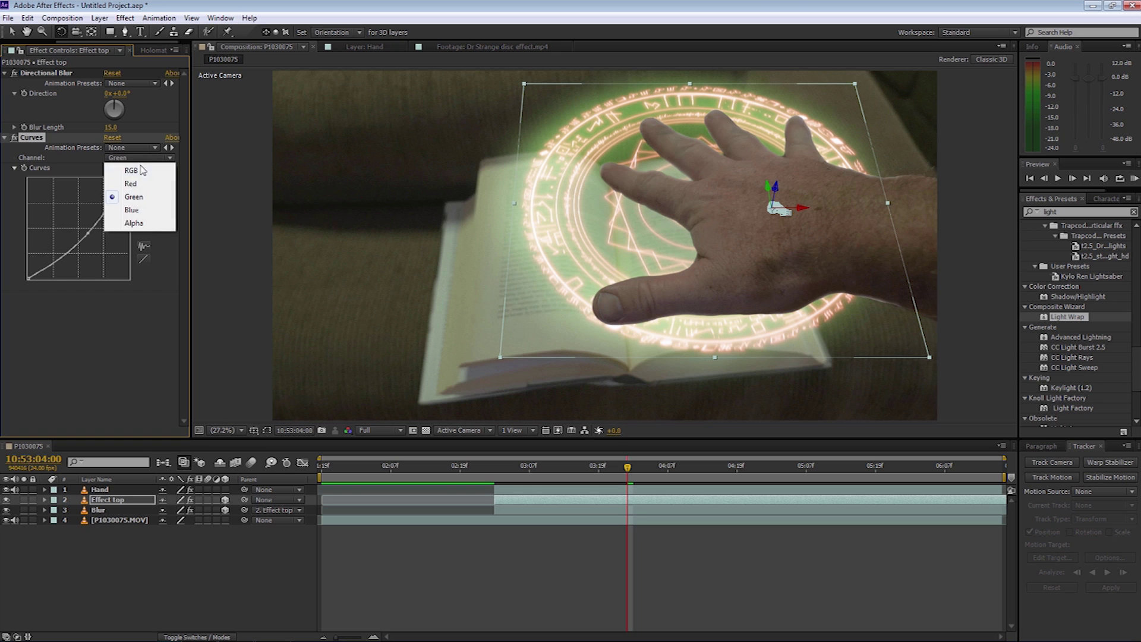
click(127, 207)
drag(91, 235, 116, 238)
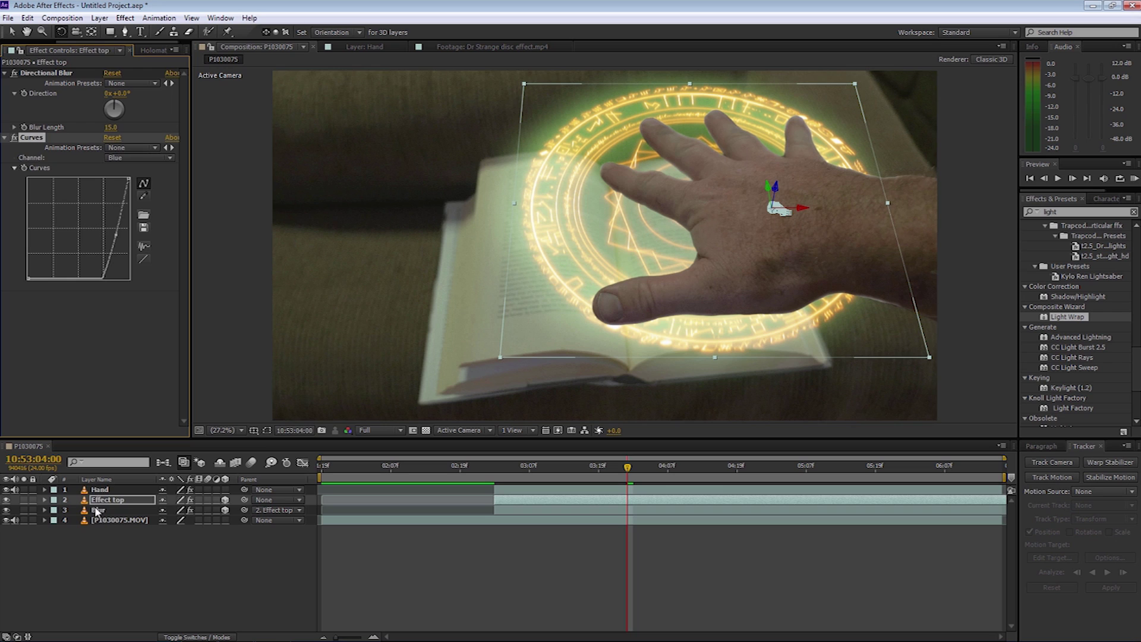
Step: Select the Blur layer and expand its Curves effect, collapsing the Gaussian Blur settings
key(ctrl+Down)
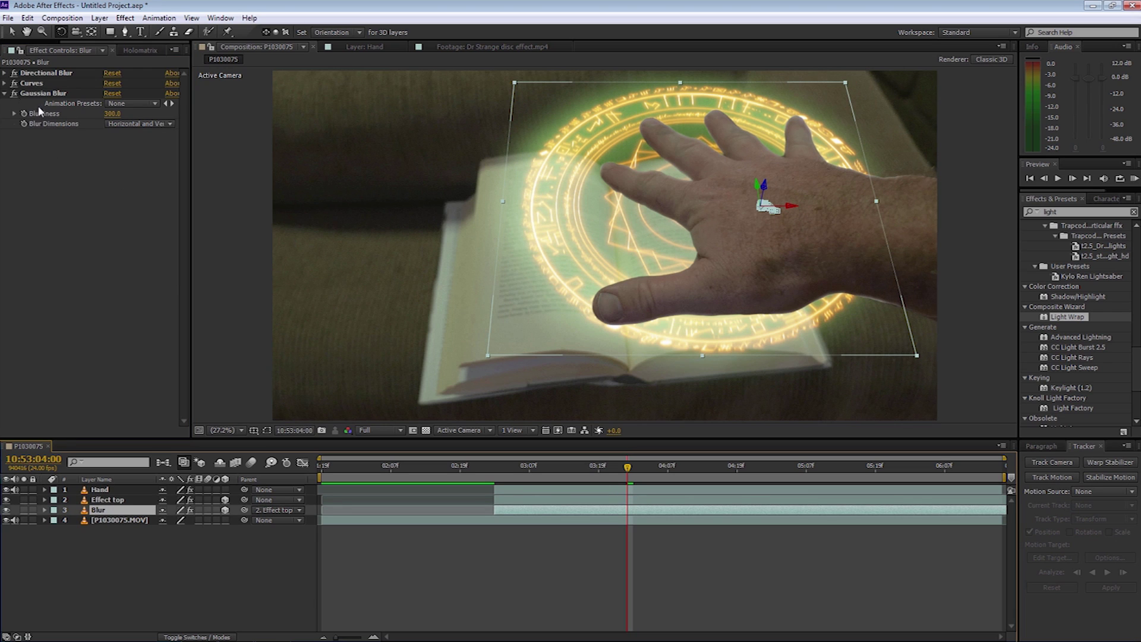
click(6, 93)
click(30, 84)
click(5, 84)
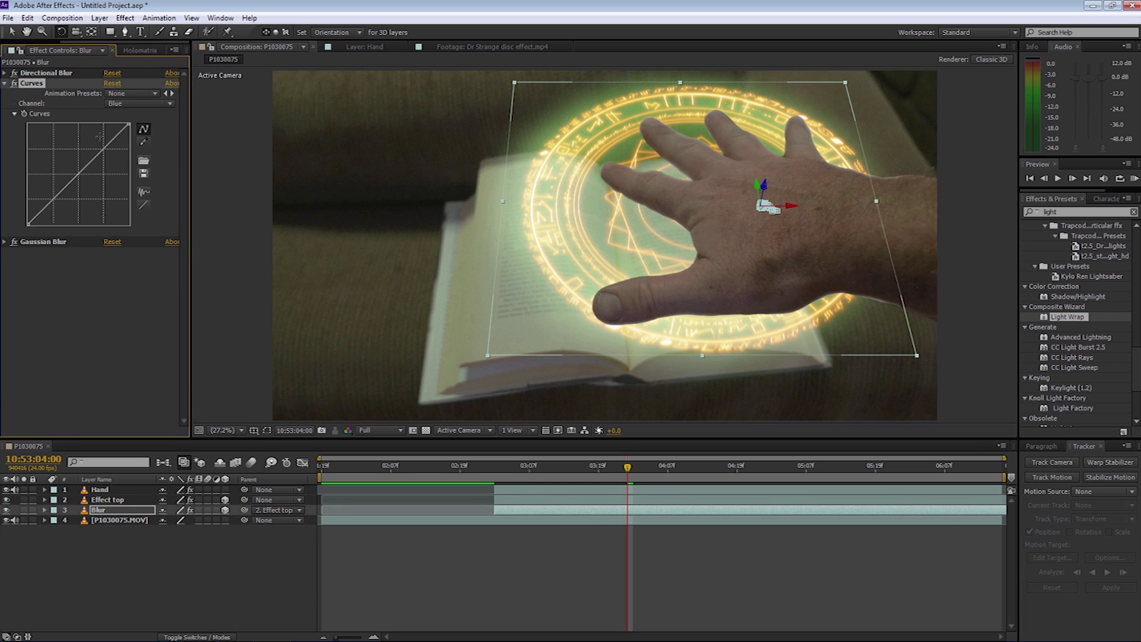
Step: Try to remove the green tint from the Blur layer's glow by lowering the Green channel of its Curves
click(115, 104)
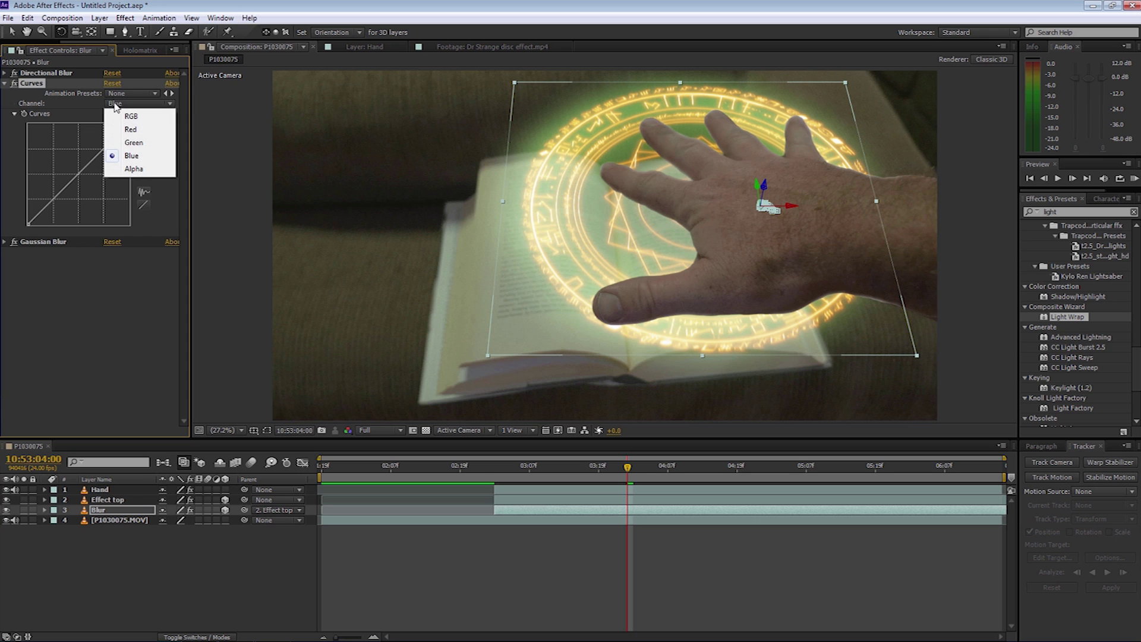
click(131, 143)
drag(70, 158, 80, 175)
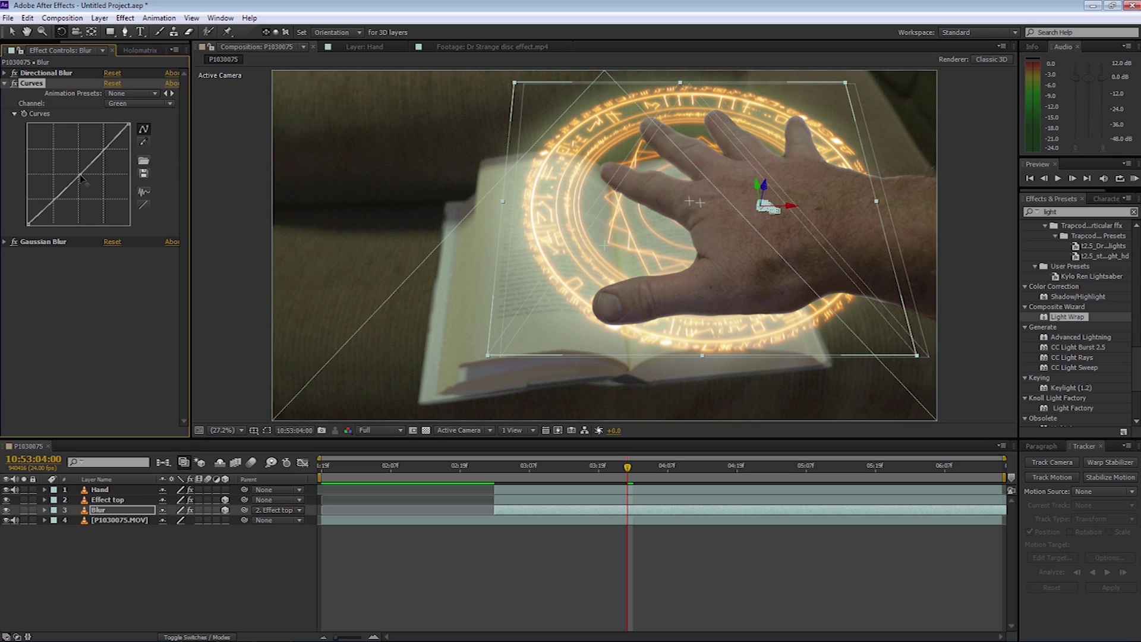
Step: Reset the Blur layer's Curves, raise its Red channel and strongly lower its Blue channel to make the glow orange
click(112, 84)
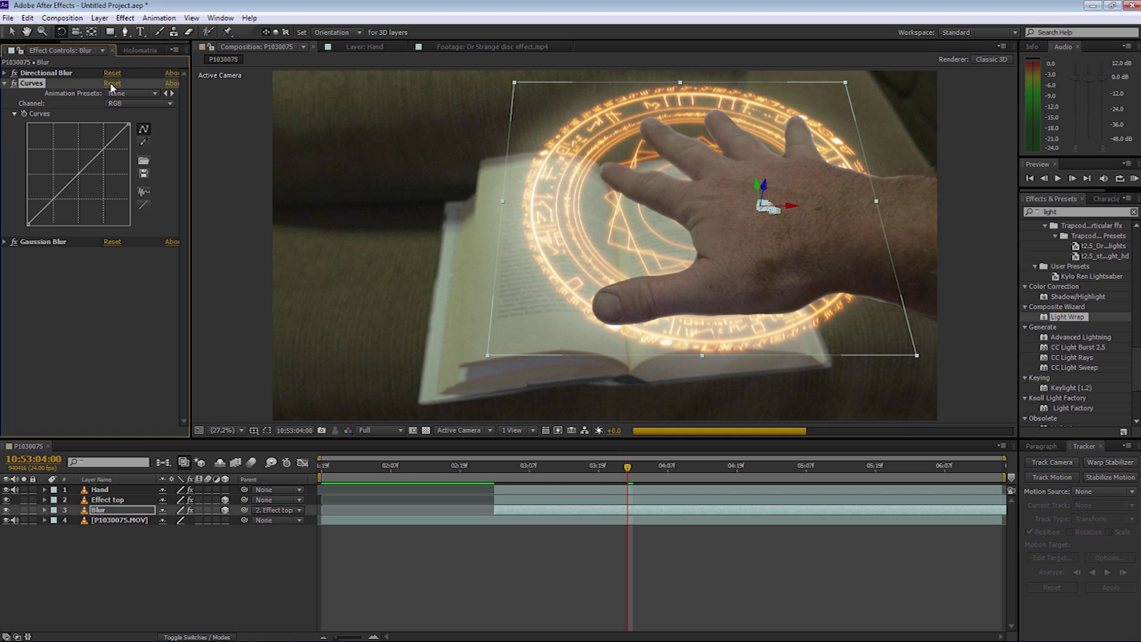
click(126, 104)
click(122, 130)
drag(69, 166, 66, 160)
click(143, 104)
click(135, 155)
click(92, 189)
drag(95, 190, 103, 194)
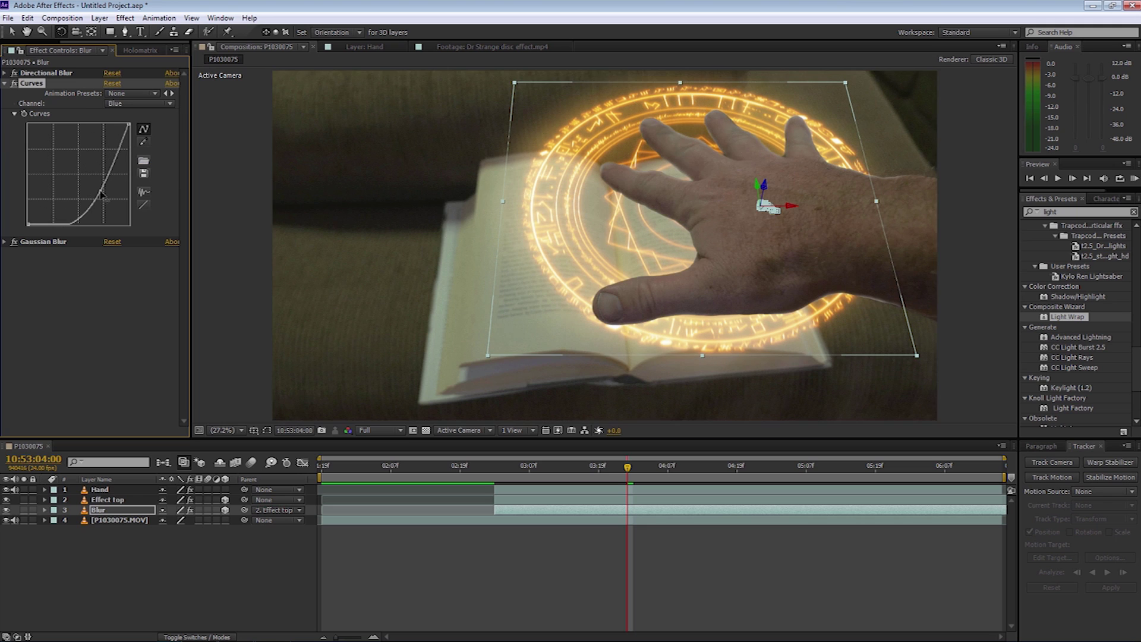